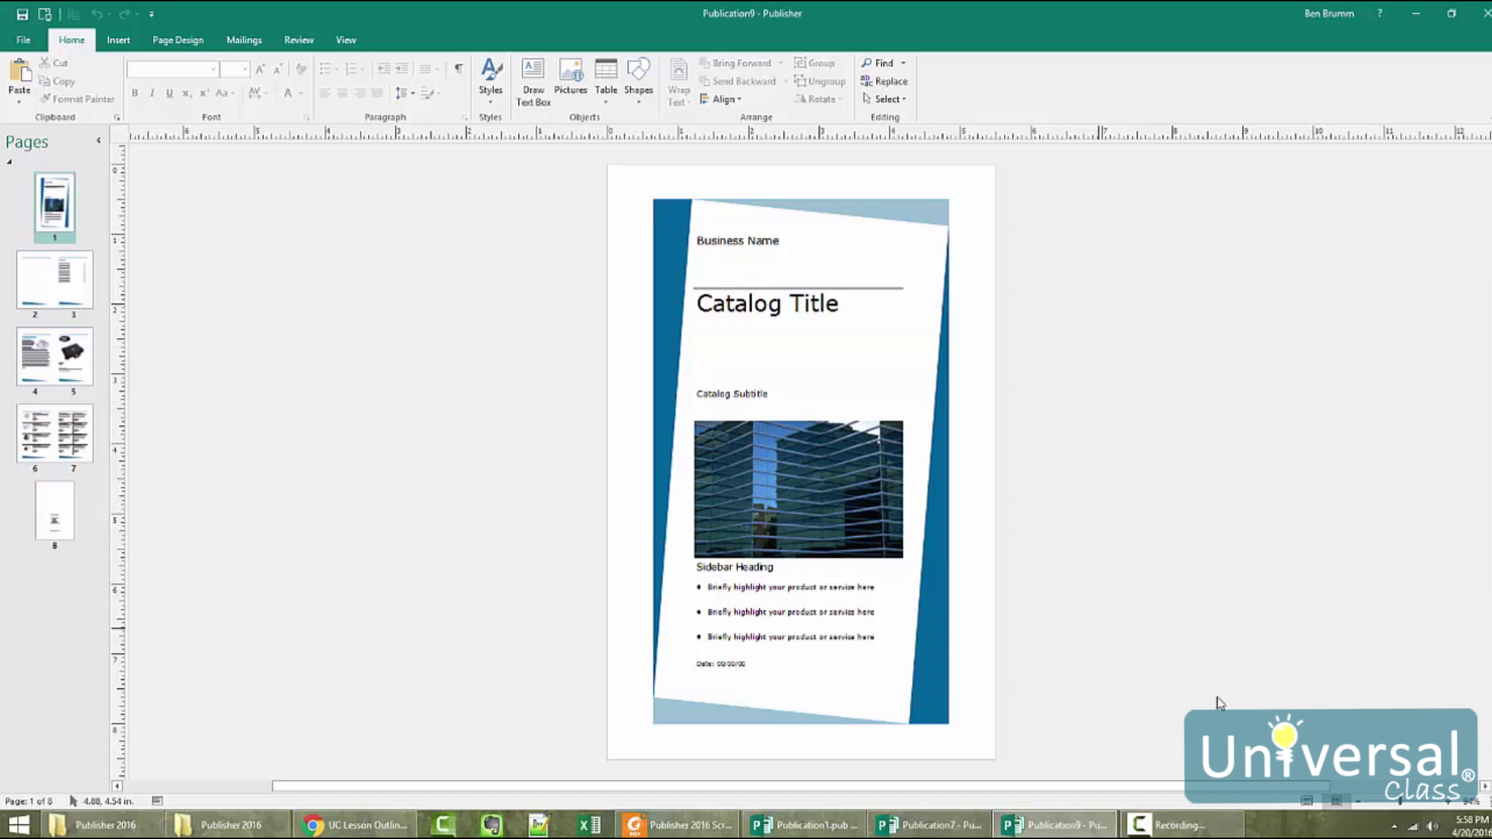
# Zoom the cover page in four increments to about 150% and select the building photo.
pyautogui.click(1449, 802)
pyautogui.click(1449, 802)
pyautogui.click(1449, 803)
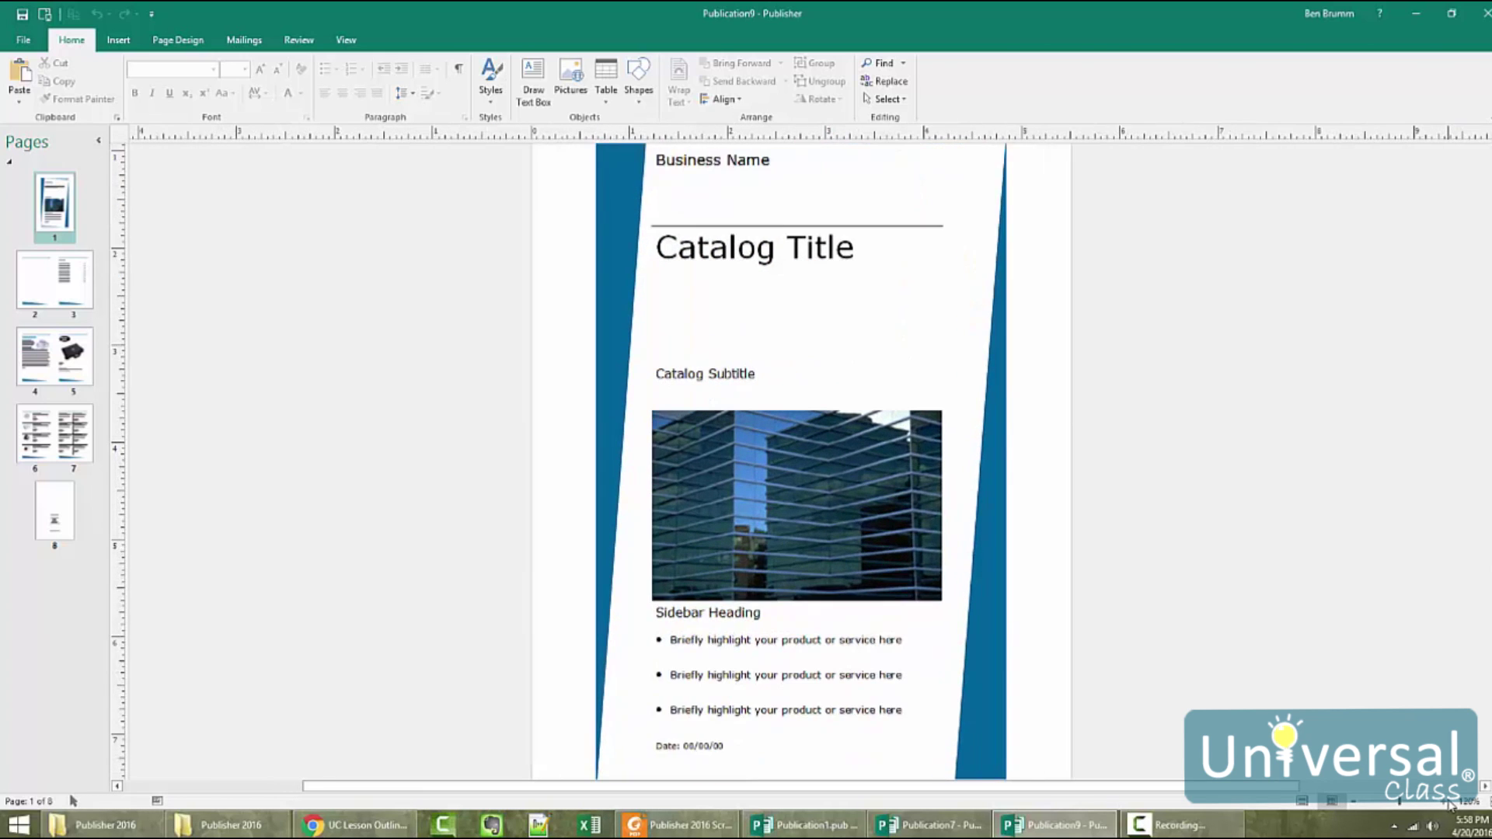
pyautogui.click(1448, 802)
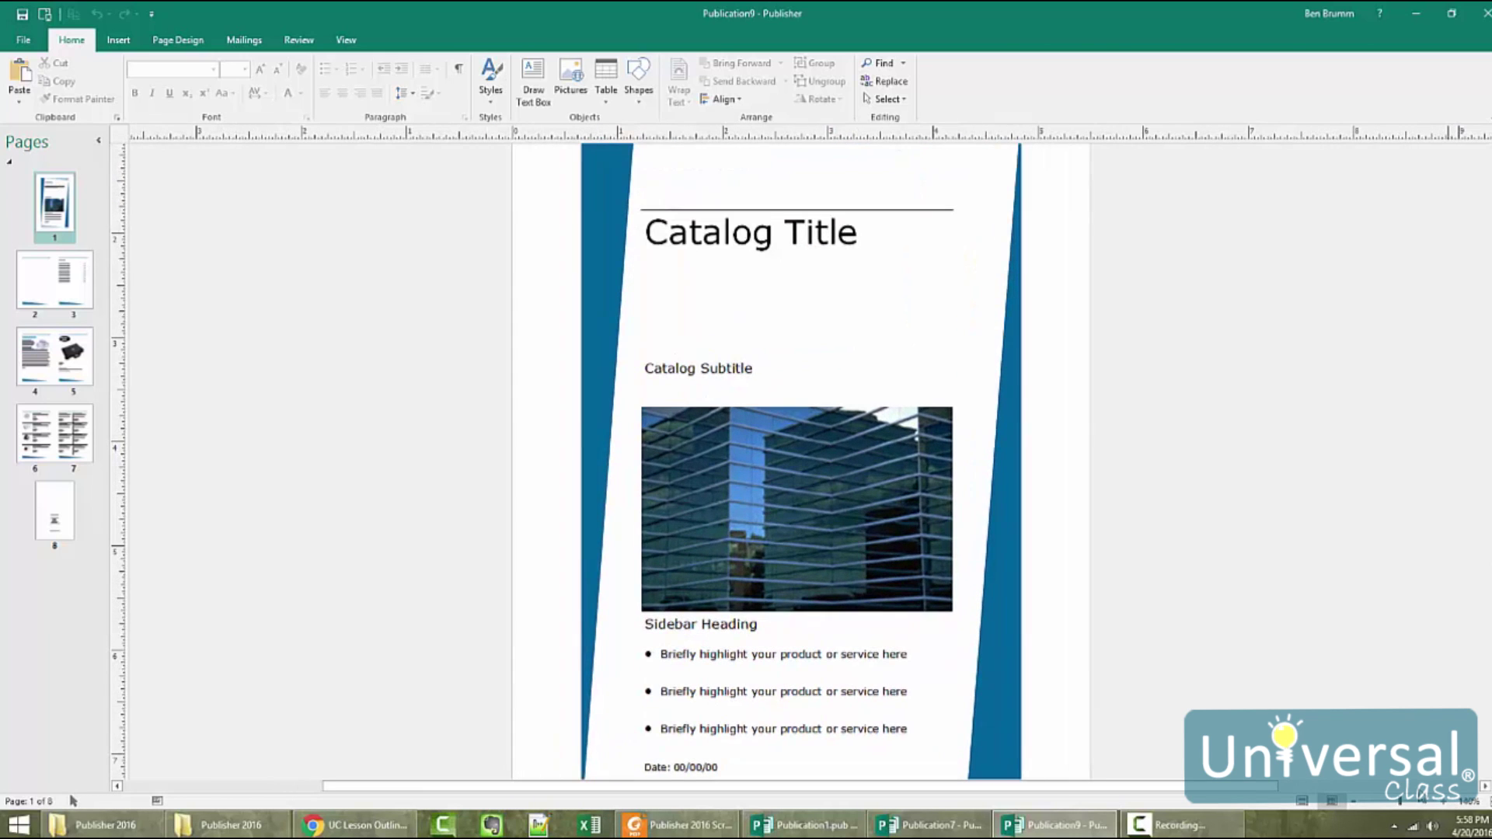
pyautogui.click(807, 486)
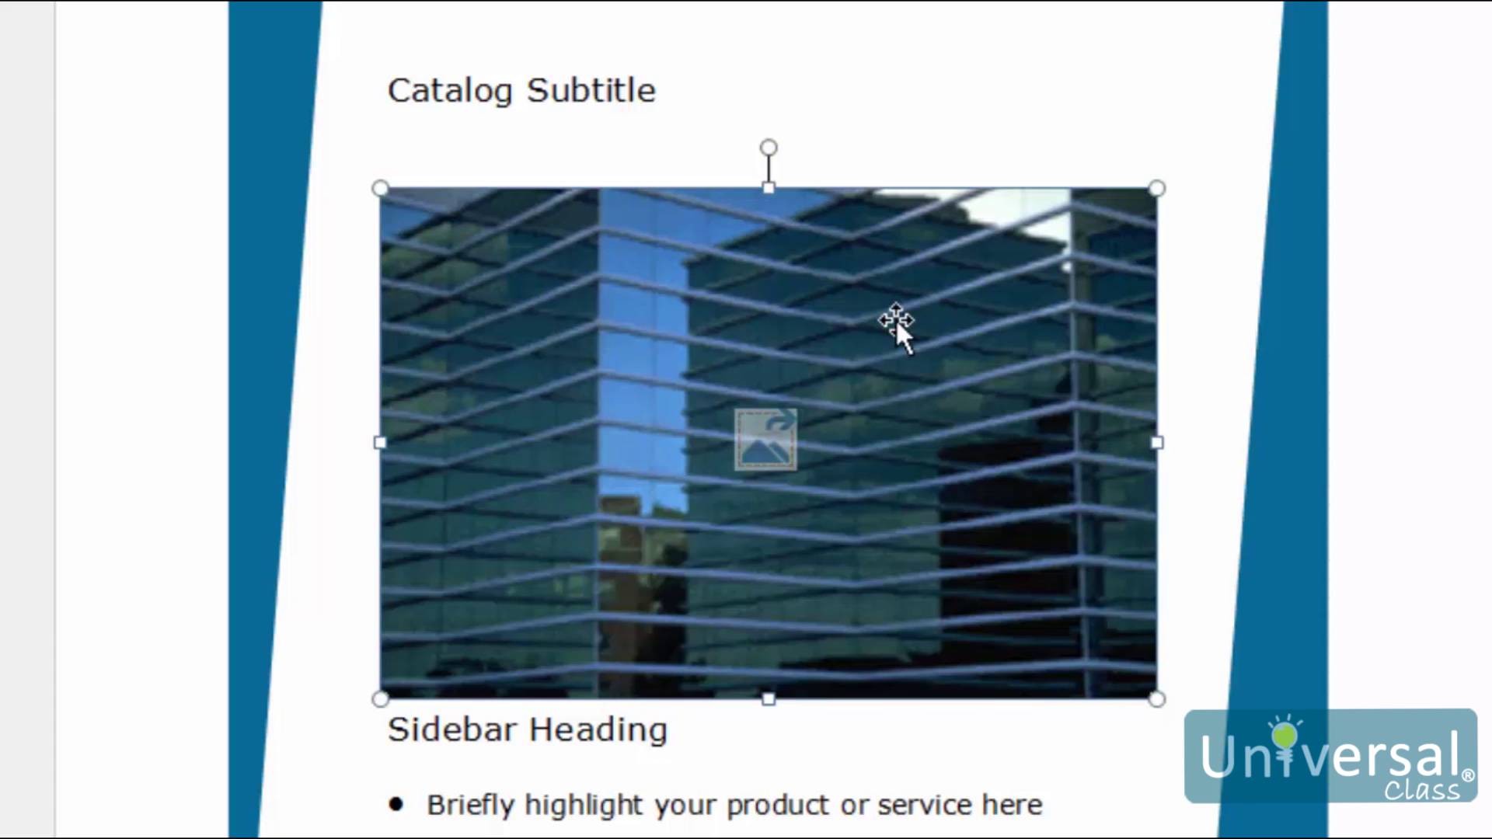
# Drag the building photo lower right beneath Catalog Subtitle, overhanging the right blue band.
pyautogui.moveTo(676, 360); pyautogui.dragTo(677, 55)
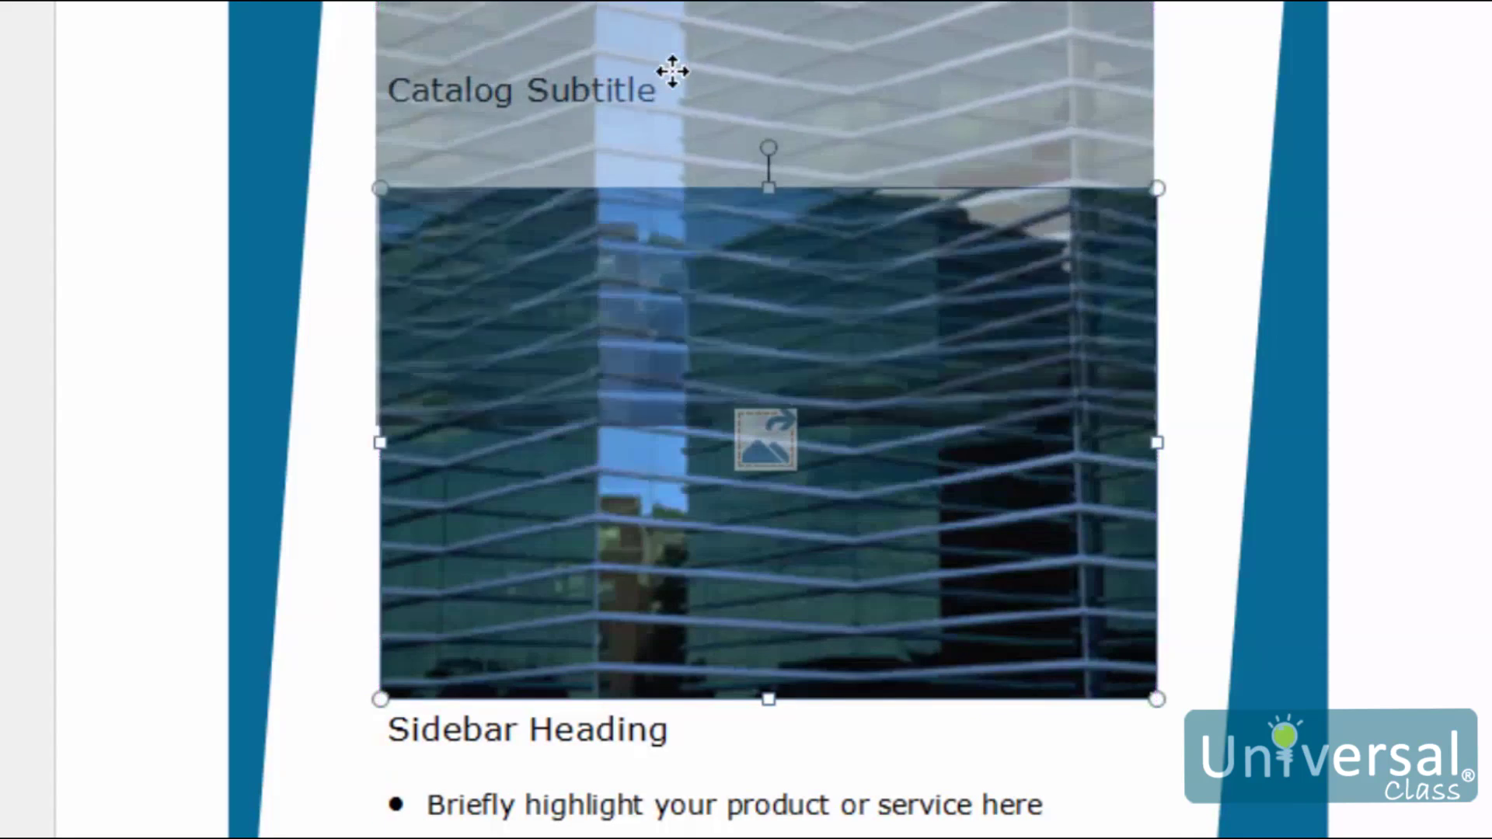
pyautogui.moveTo(719, 139); pyautogui.dragTo(907, 410)
pyautogui.moveTo(946, 498); pyautogui.dragTo(945, 515)
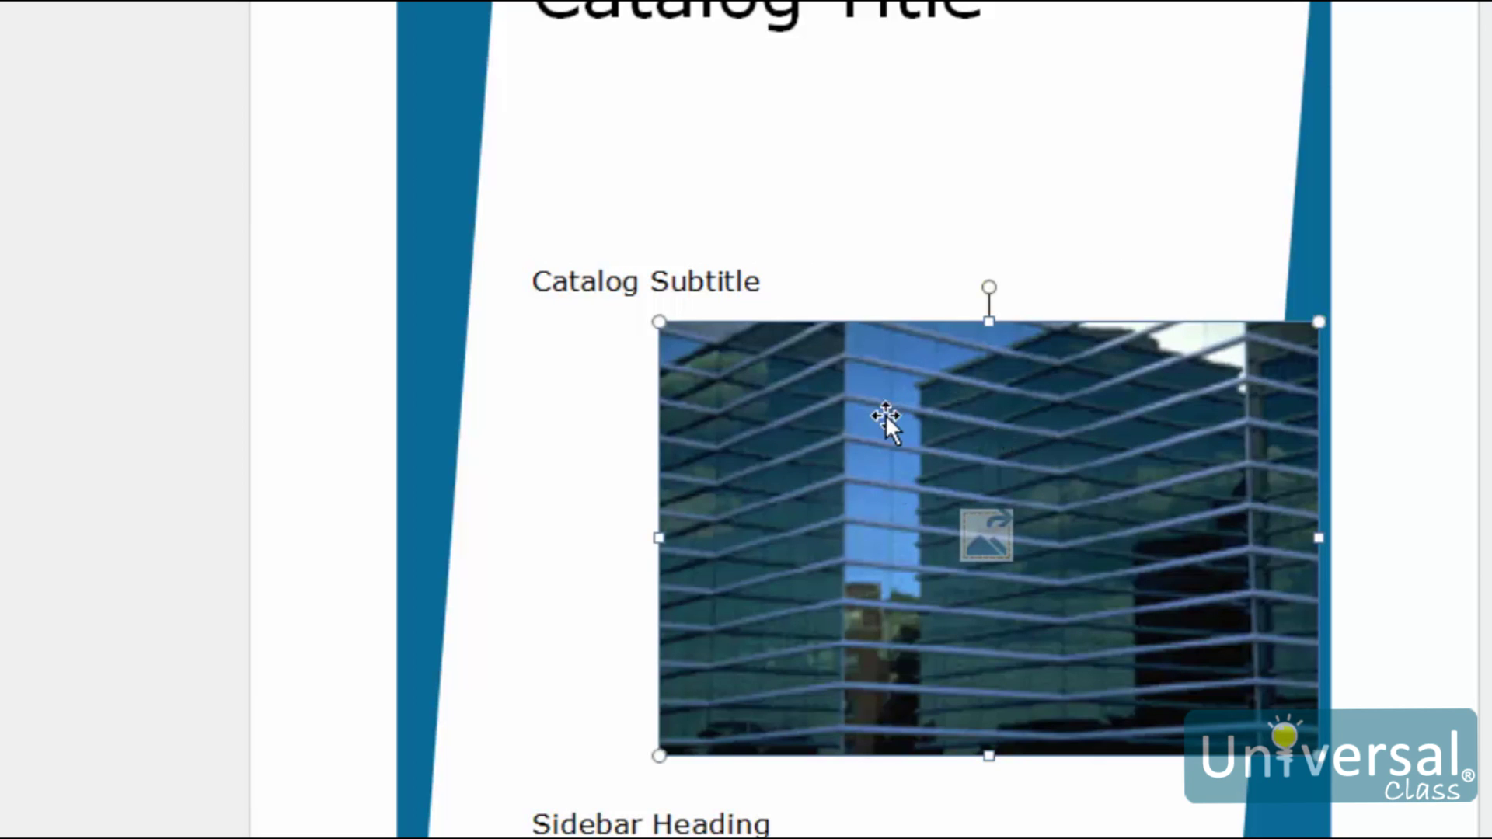
# Cut the building photo, then copy it so a copy sits on the clipboard.
pyautogui.rightClick(876, 454)
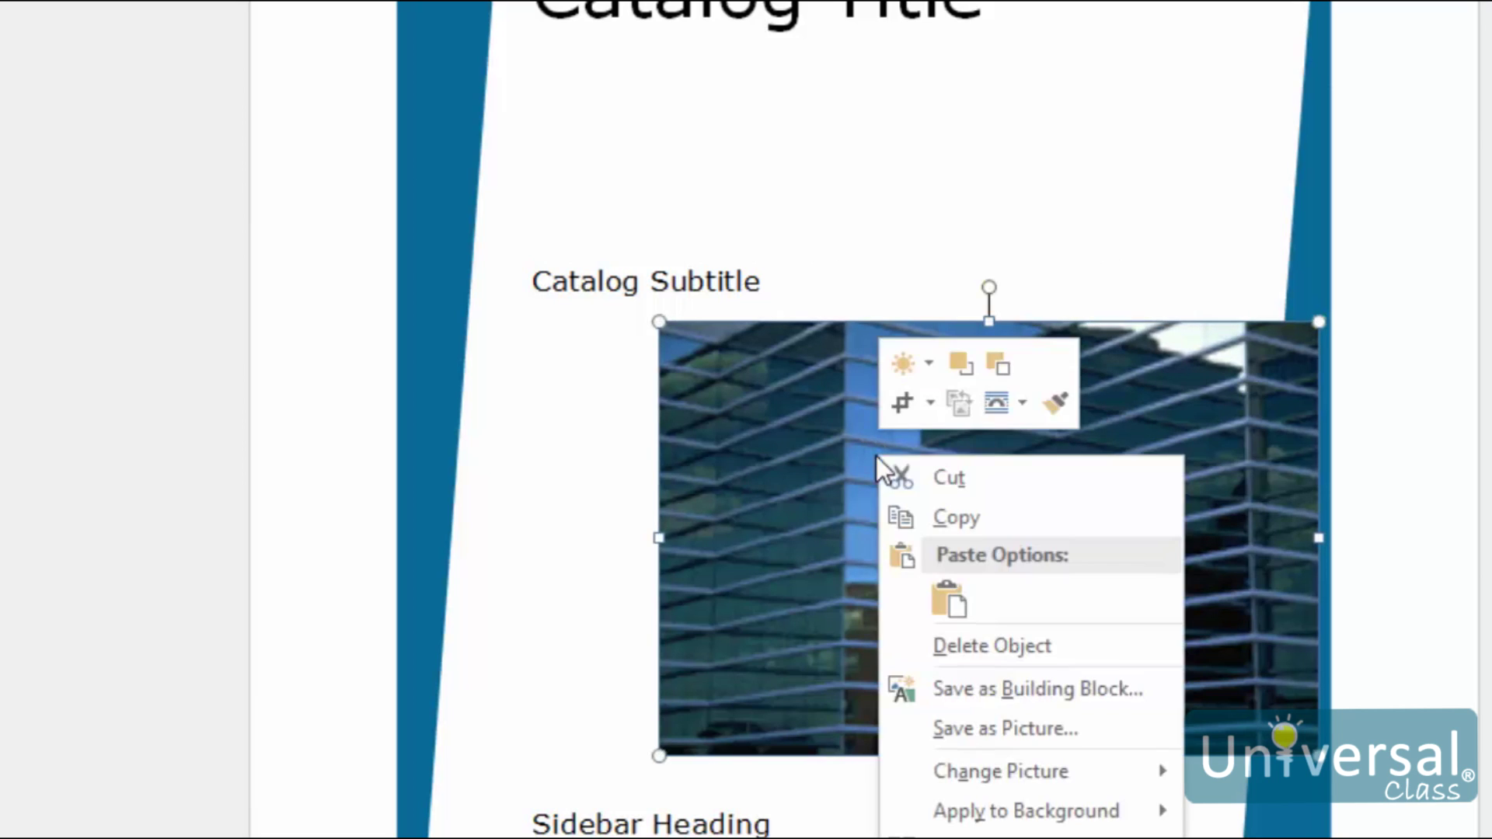
pyautogui.click(958, 480)
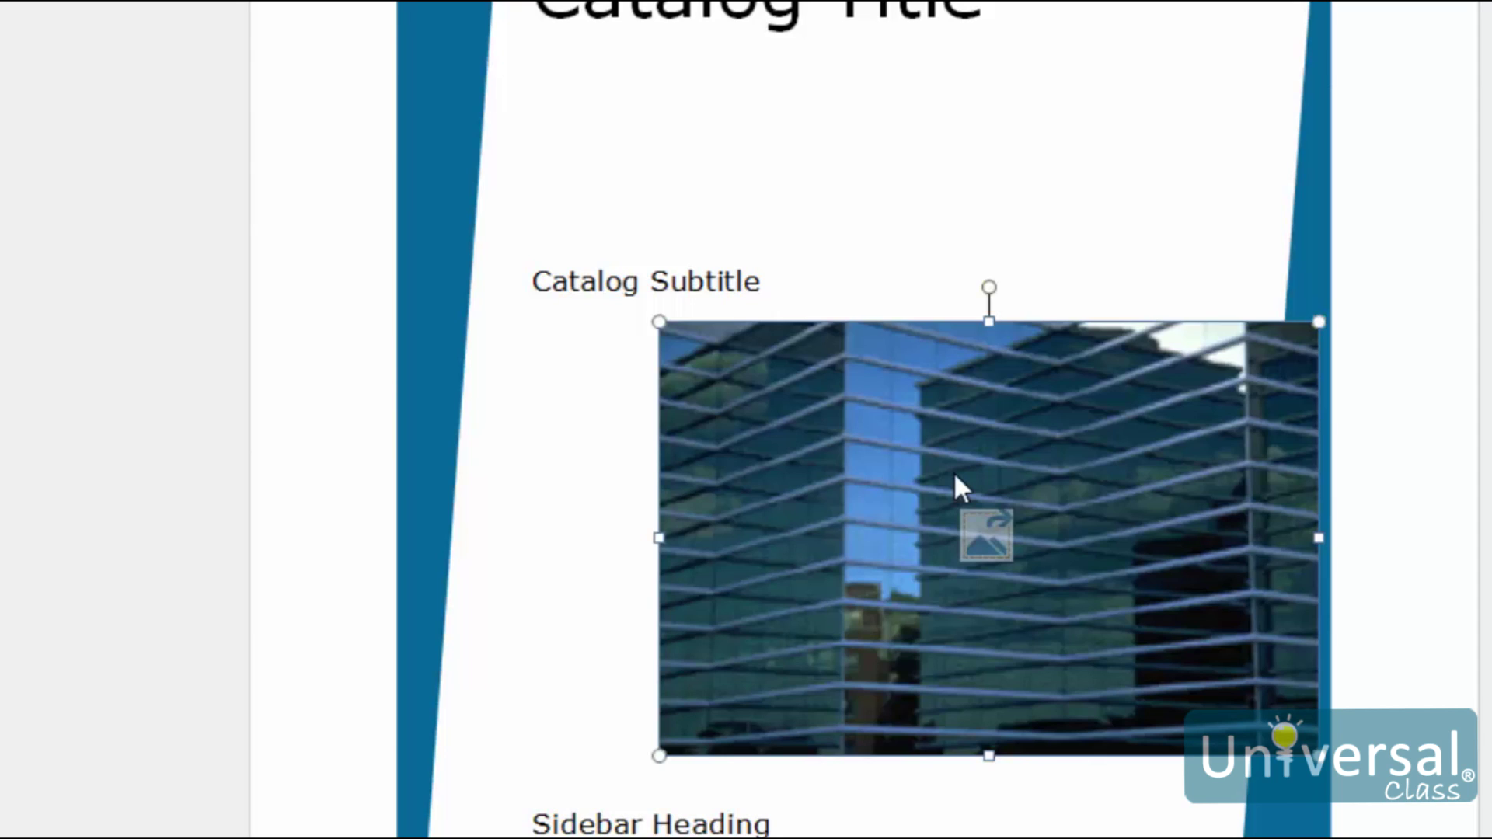
pyautogui.rightClick(907, 450)
pyautogui.click(1009, 518)
# Select the entire Sidebar Heading line and dismiss its context menu without choosing anything.
pyautogui.scroll(-3, 978, 618)
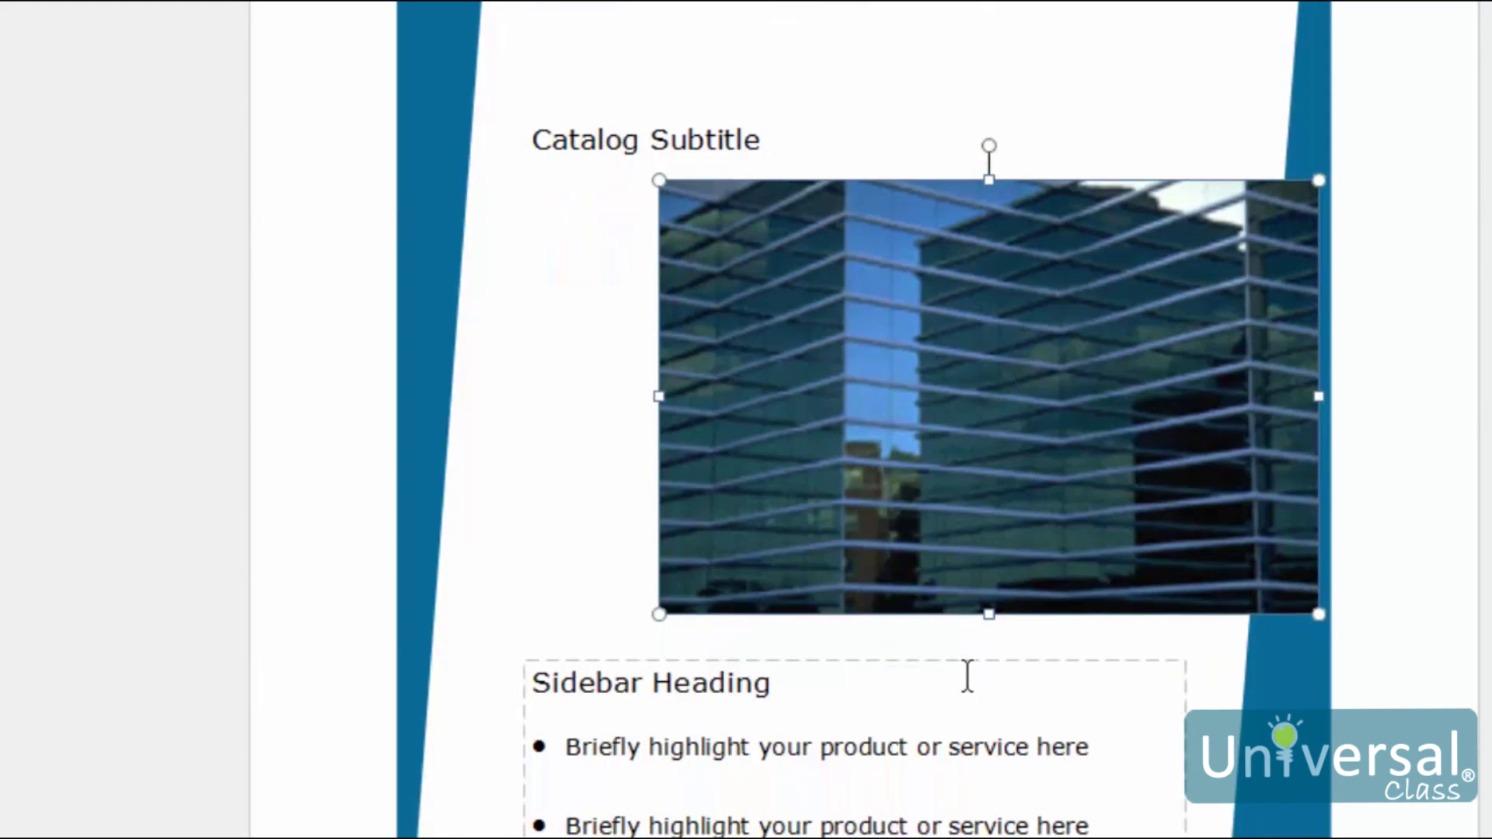
pyautogui.tripleClick(670, 676)
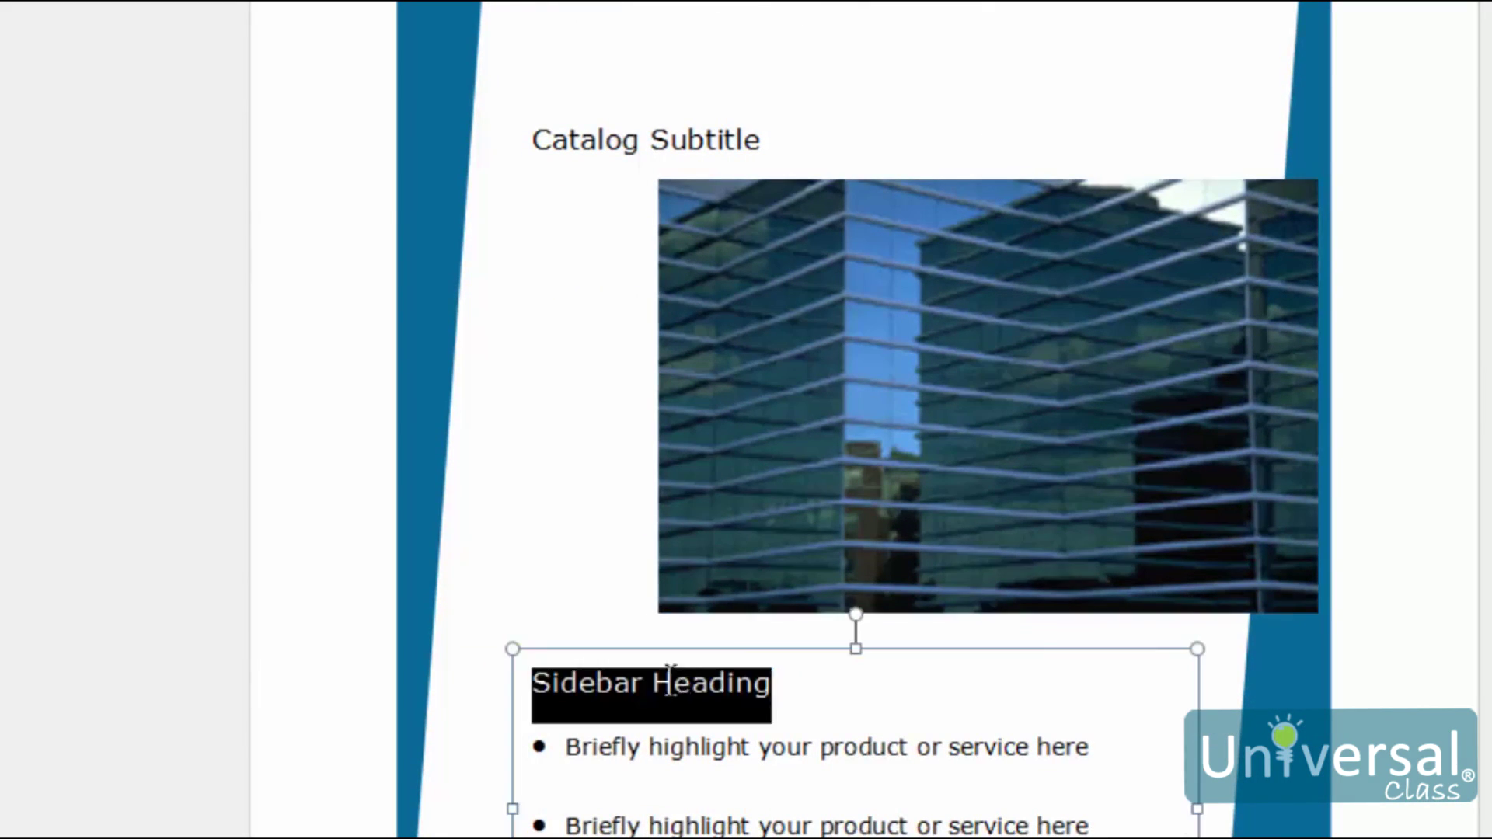
pyautogui.rightClick(743, 694)
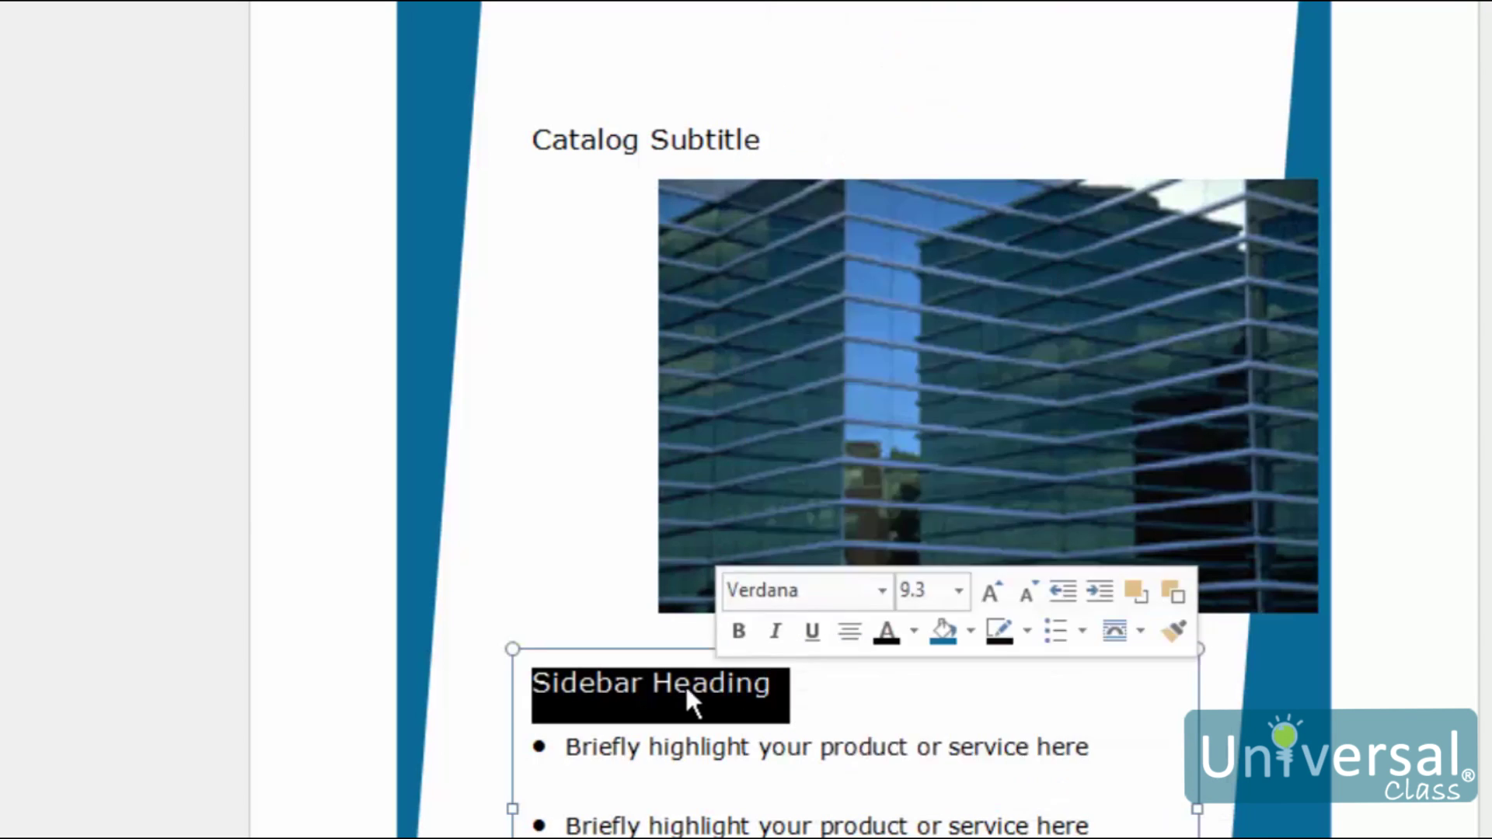
pyautogui.rightClick(675, 684)
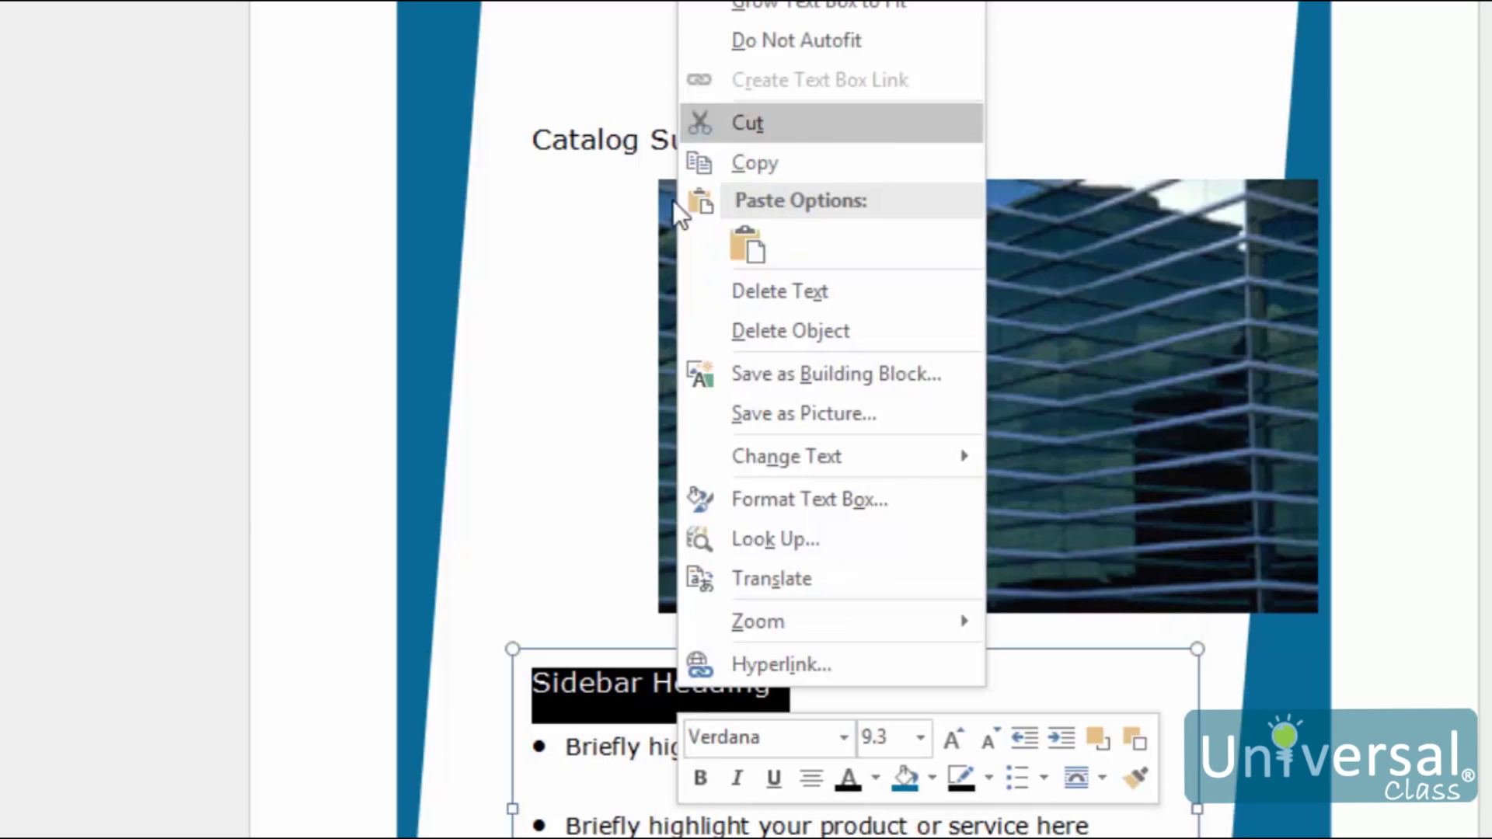
pyautogui.click(568, 356)
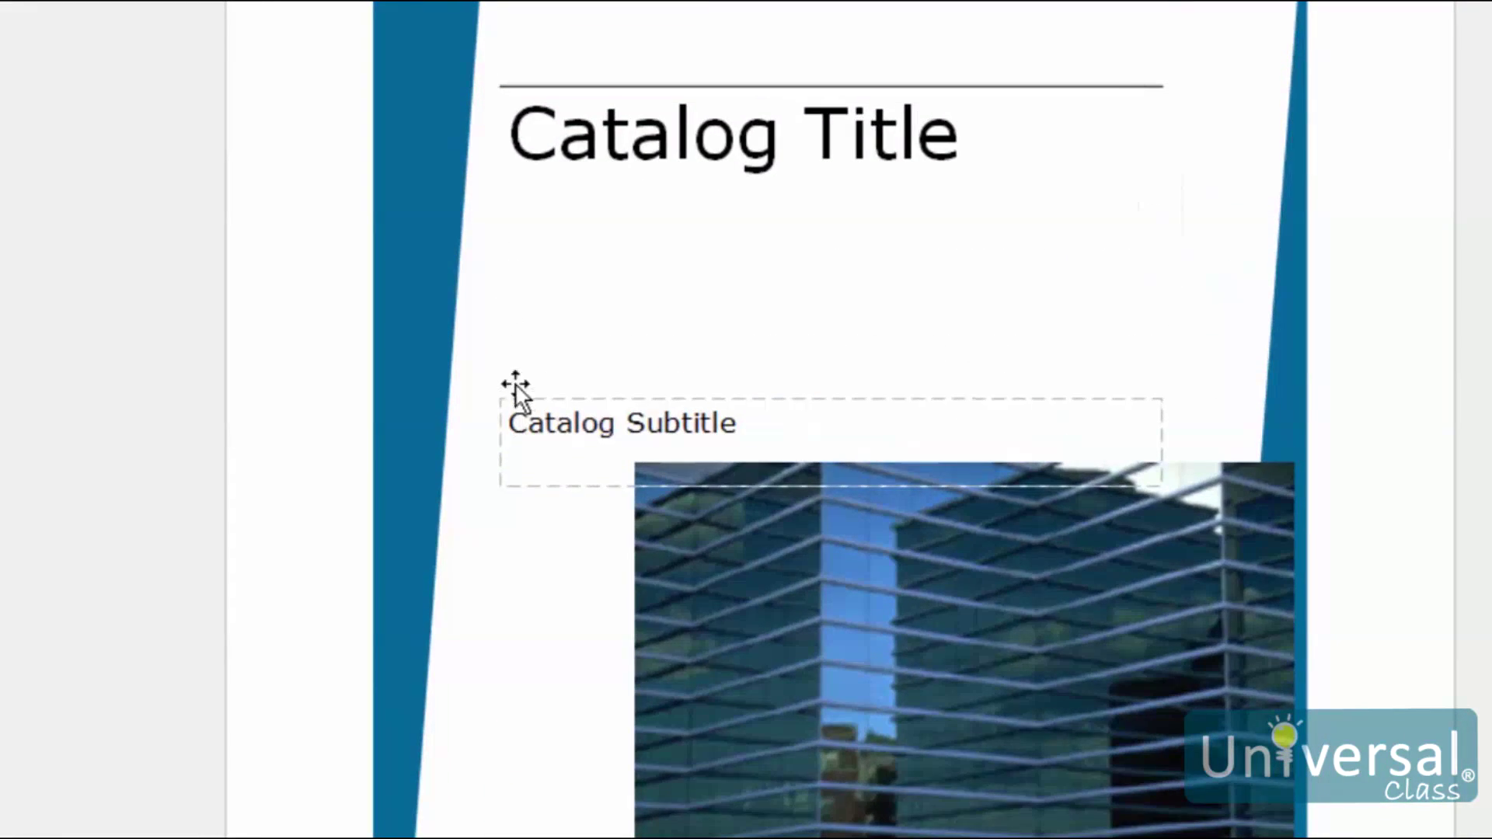
# Paste the copied building photo onto the cover page from the Home tab.
pyautogui.rightClick(1128, 79)
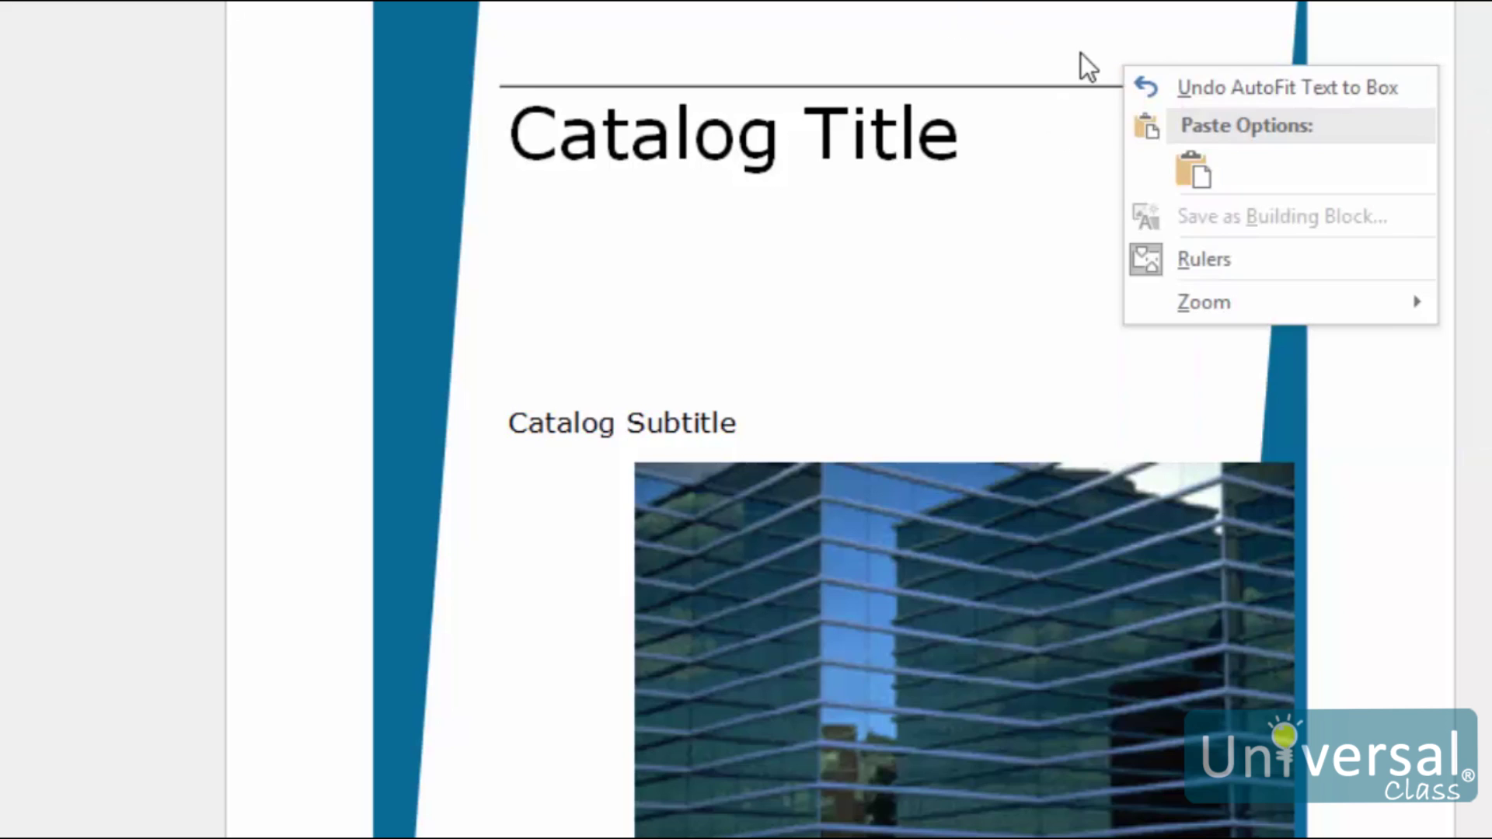
pyautogui.press('Escape')
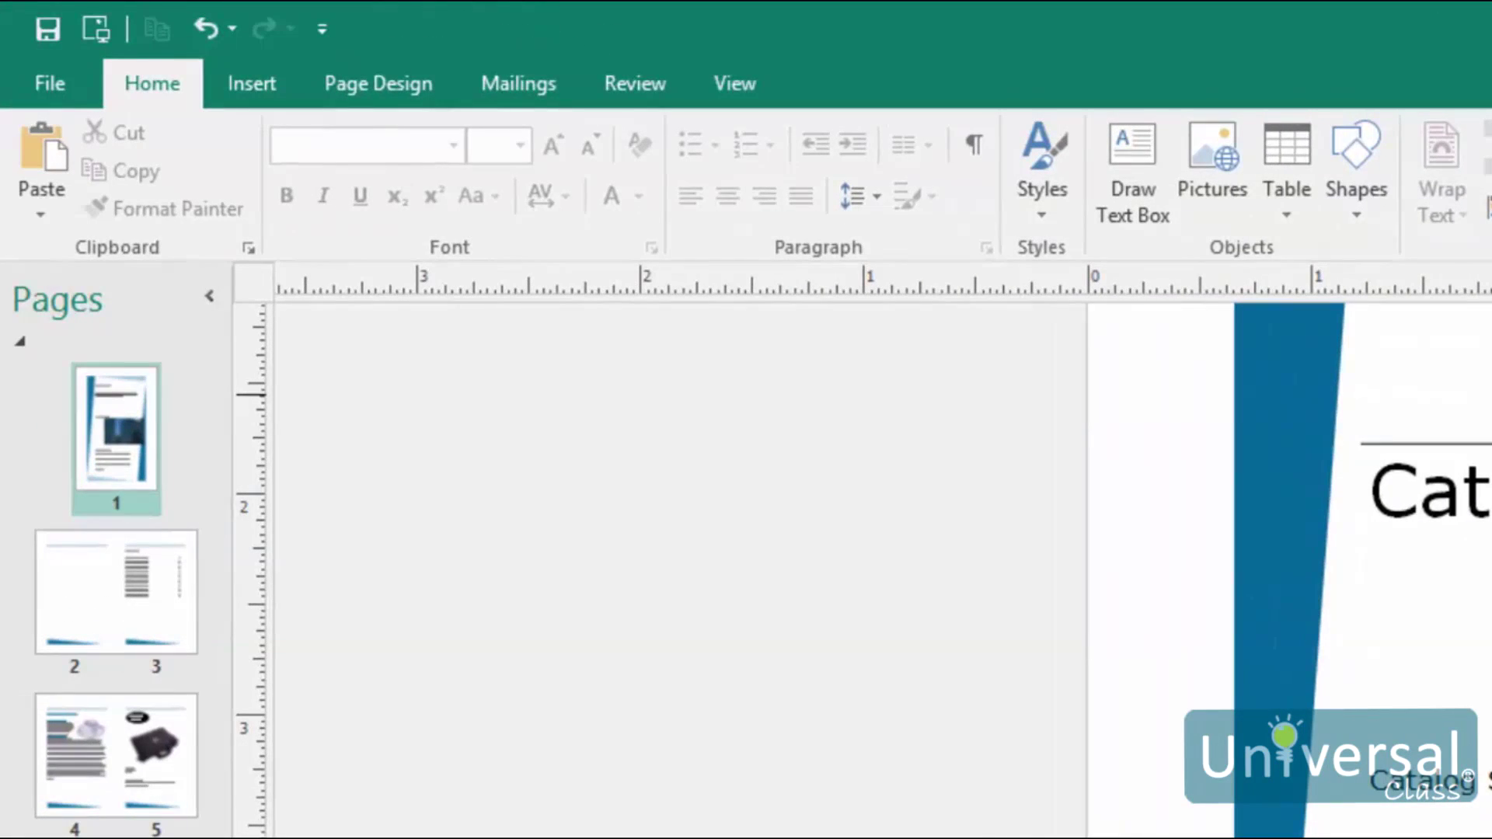
pyautogui.click(29, 152)
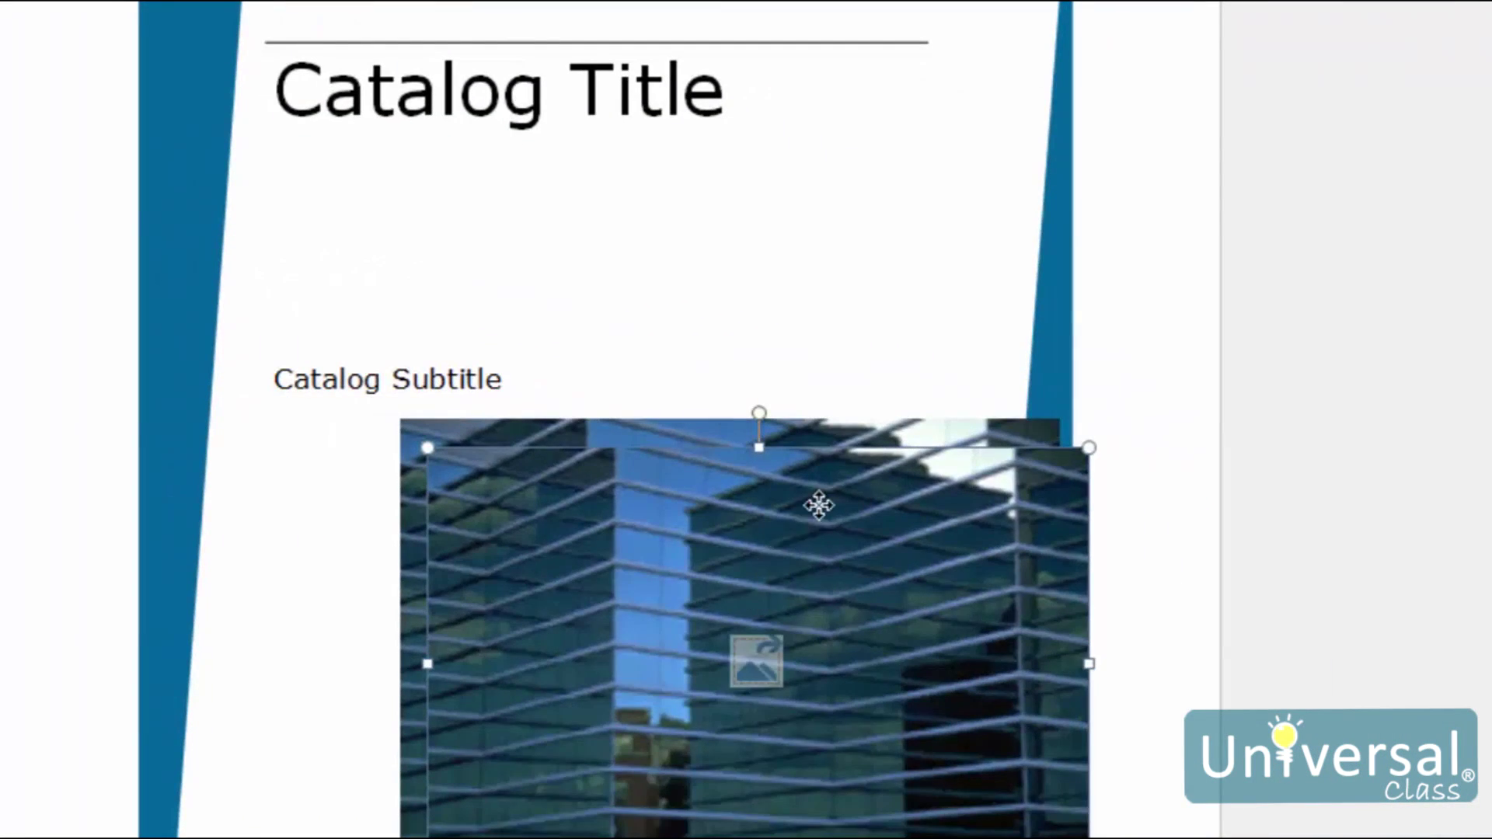
# Move the duplicate photo to the upper right beside Catalog Title, overlapping the original.
pyautogui.moveTo(817, 503); pyautogui.dragTo(963, 189)
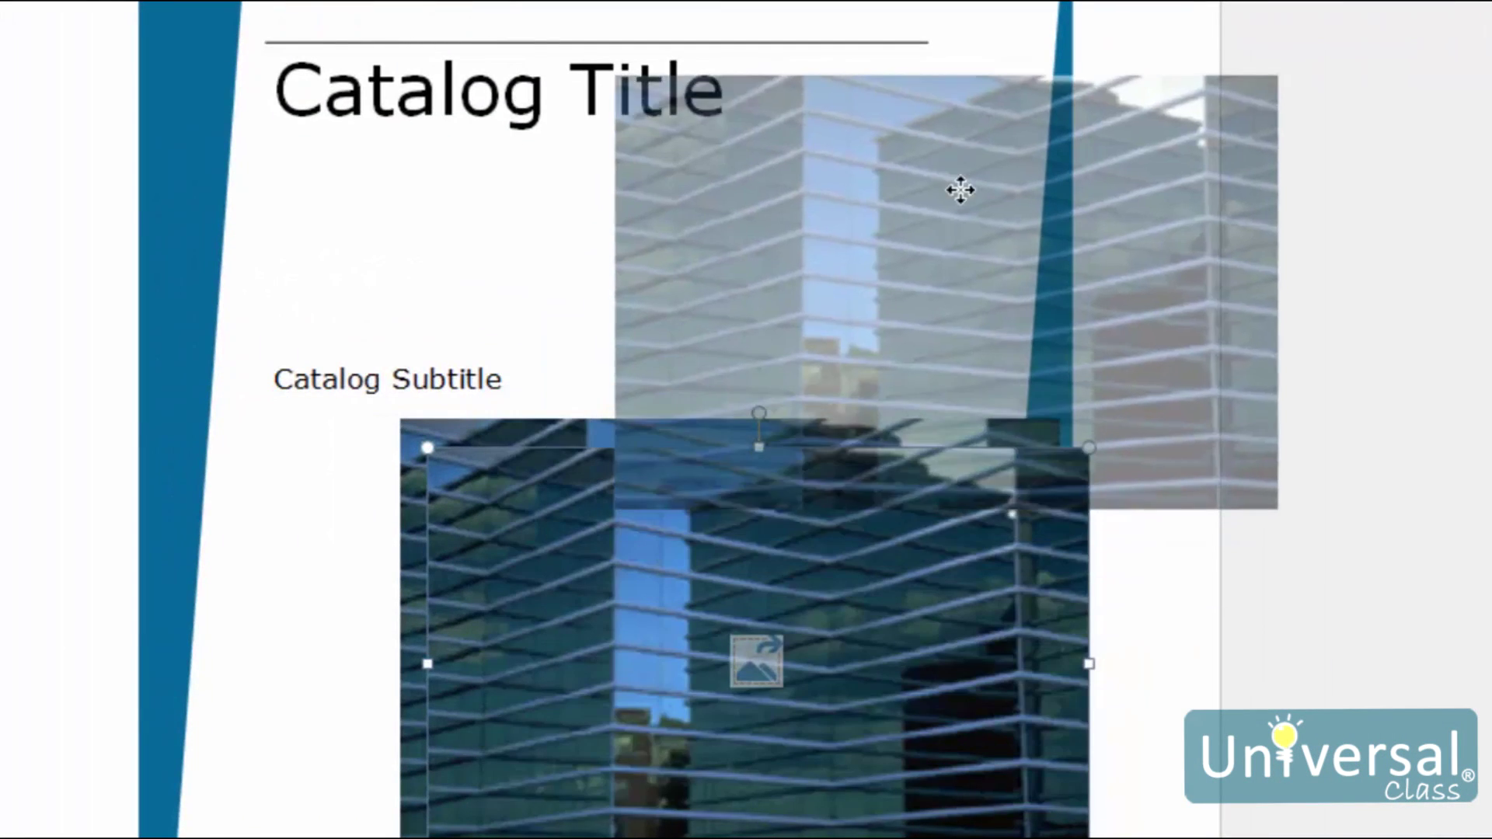
pyautogui.moveTo(787, 196); pyautogui.dragTo(913, 290)
pyautogui.tripleClick(599, 240)
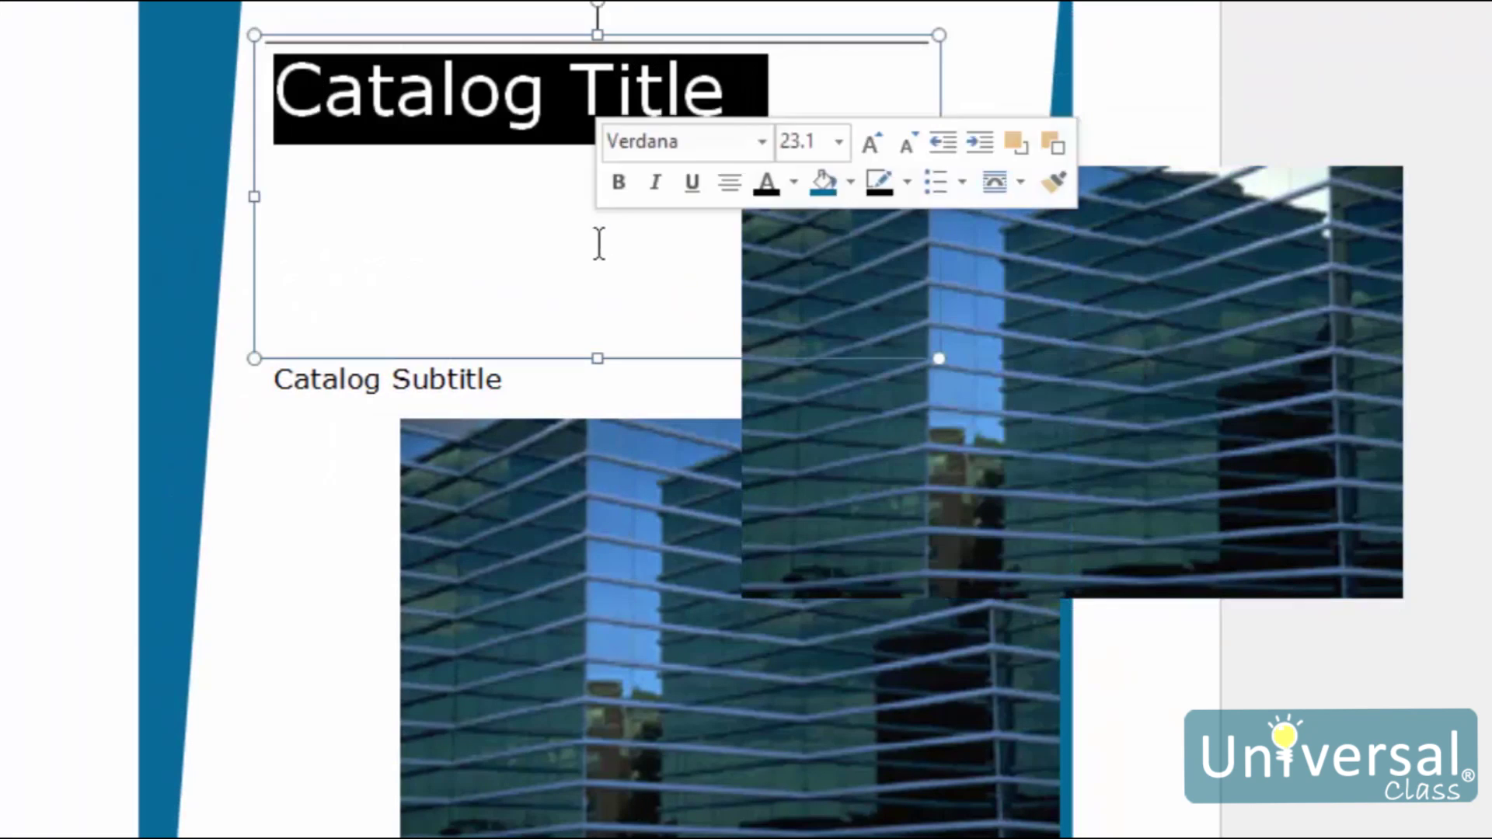
pyautogui.click(319, 544)
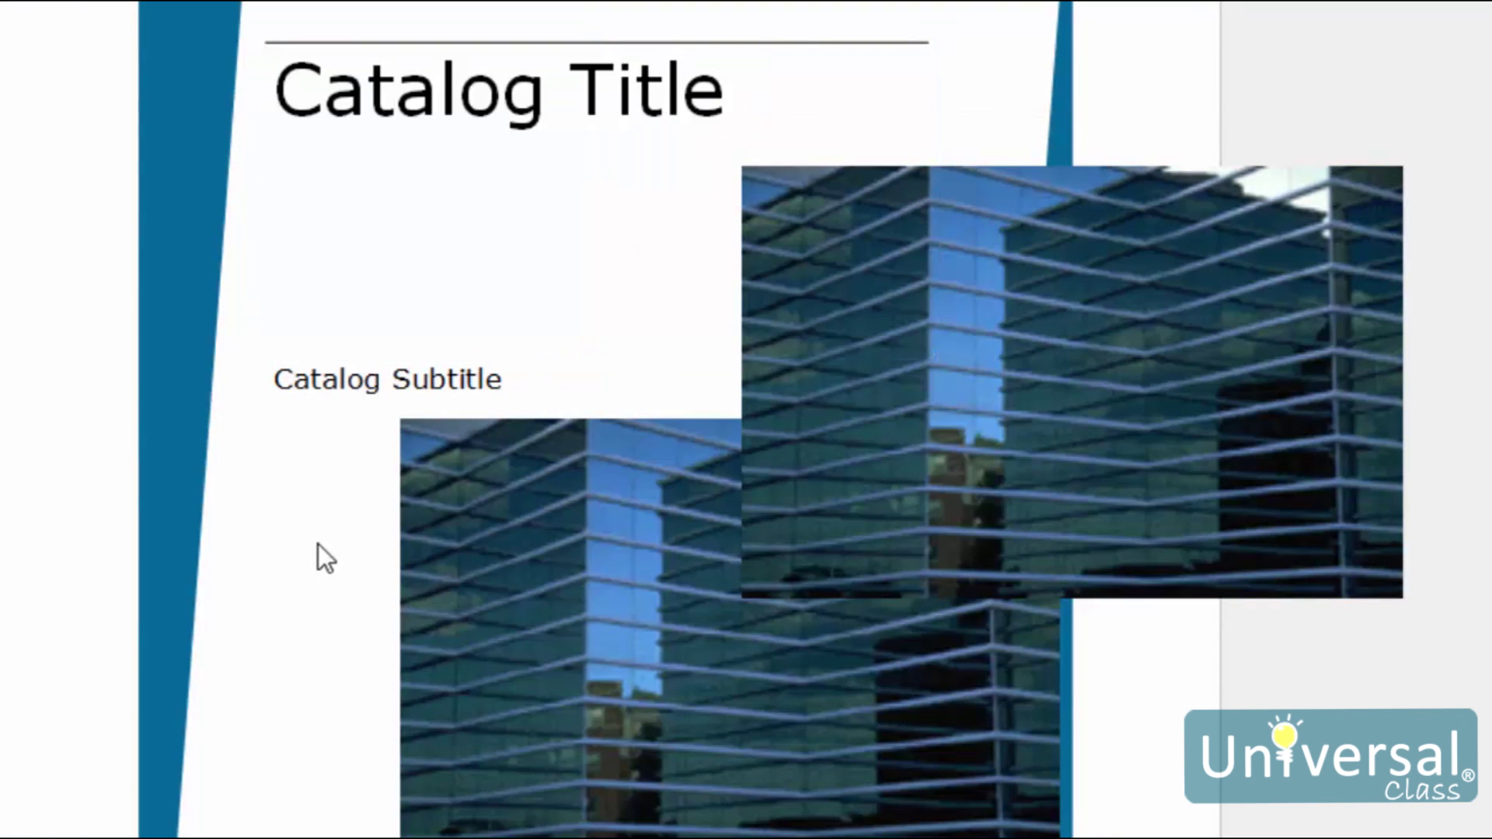
pyautogui.moveTo(395, 557); pyautogui.dragTo(395, 558)
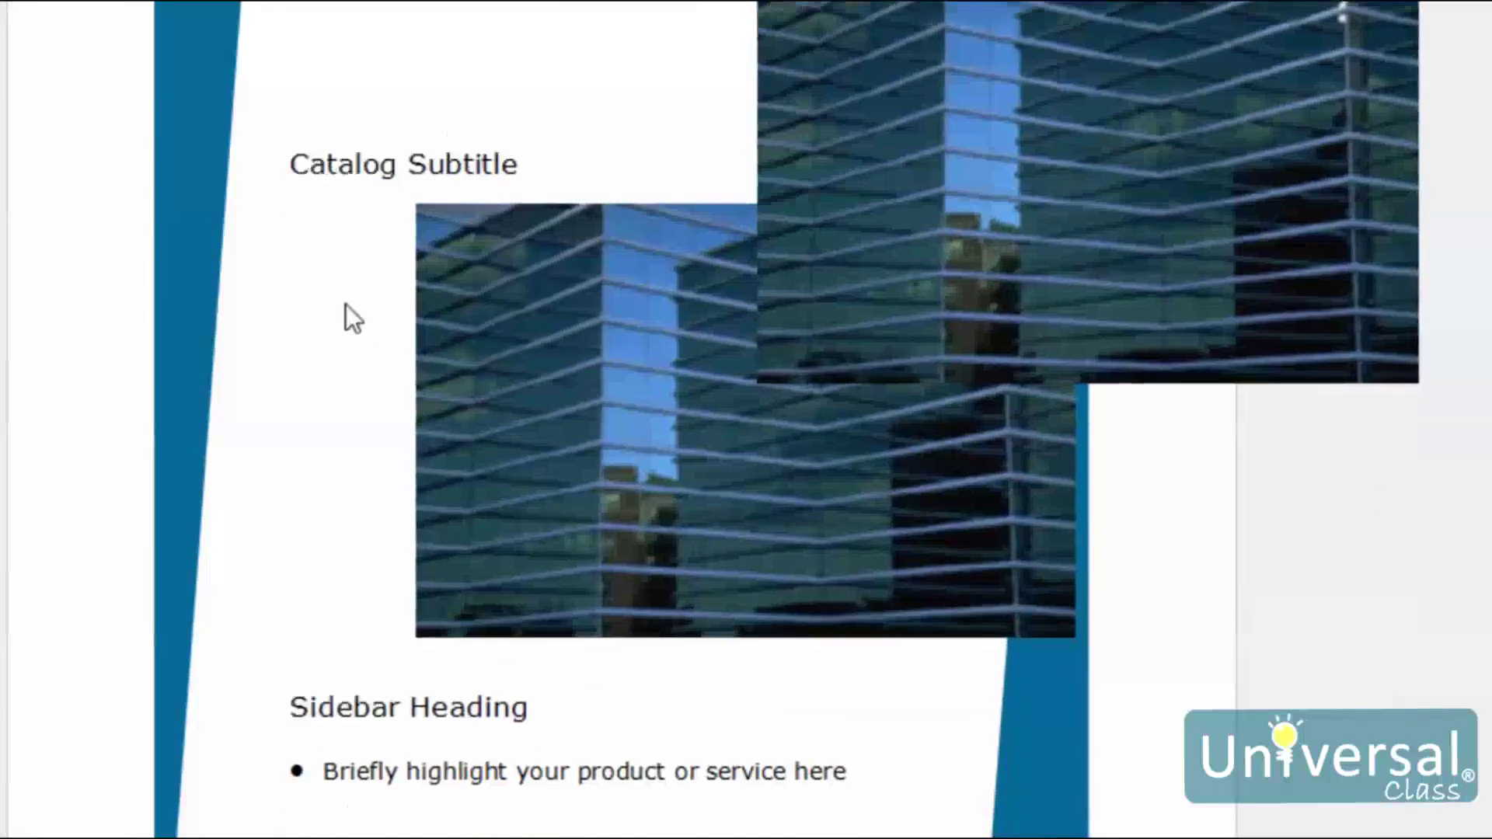
# Copy the Sidebar Heading text.
pyautogui.tripleClick(479, 605)
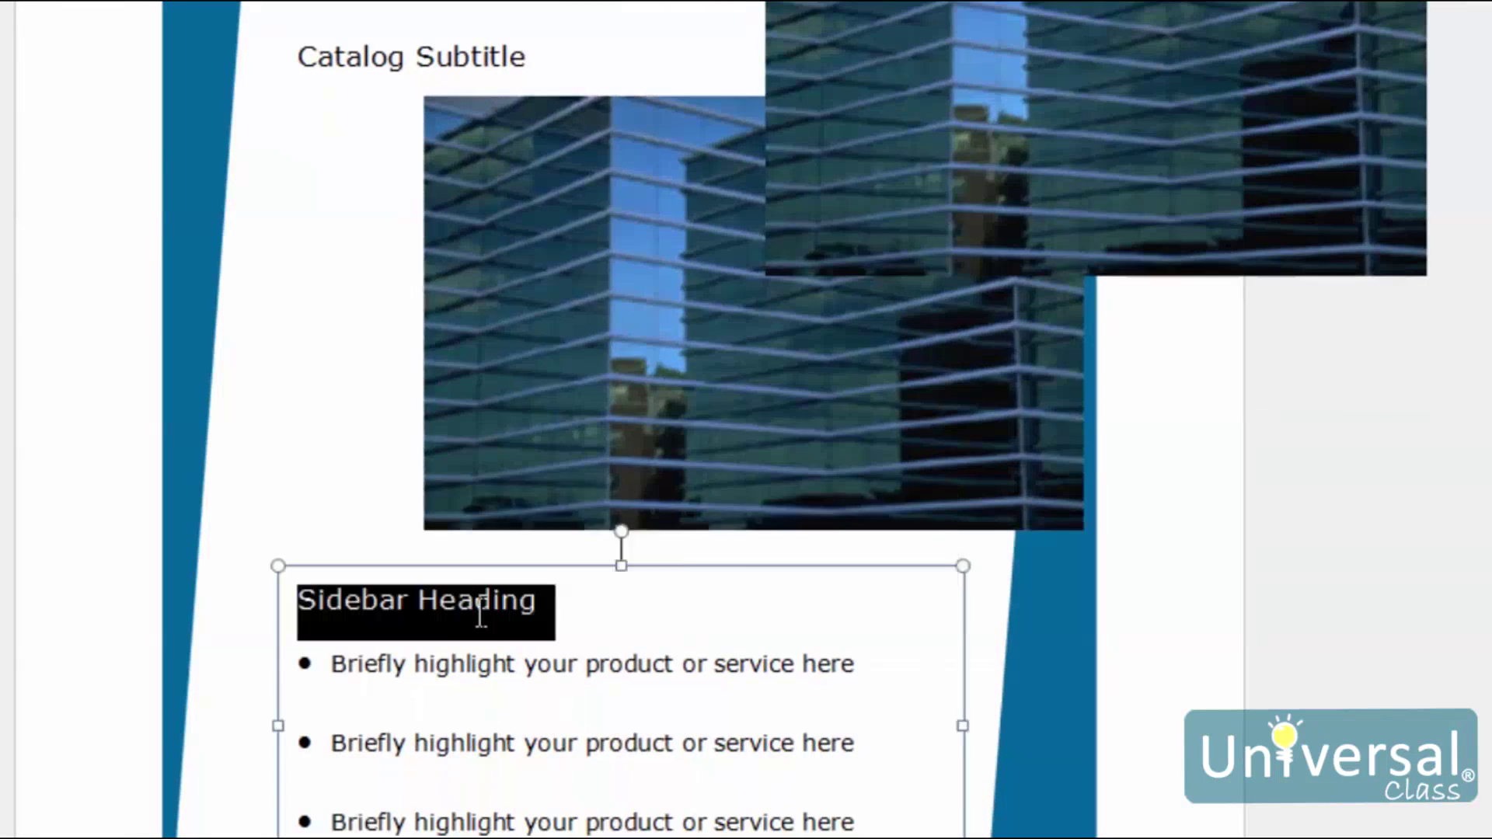
pyautogui.rightClick(478, 606)
pyautogui.click(544, 94)
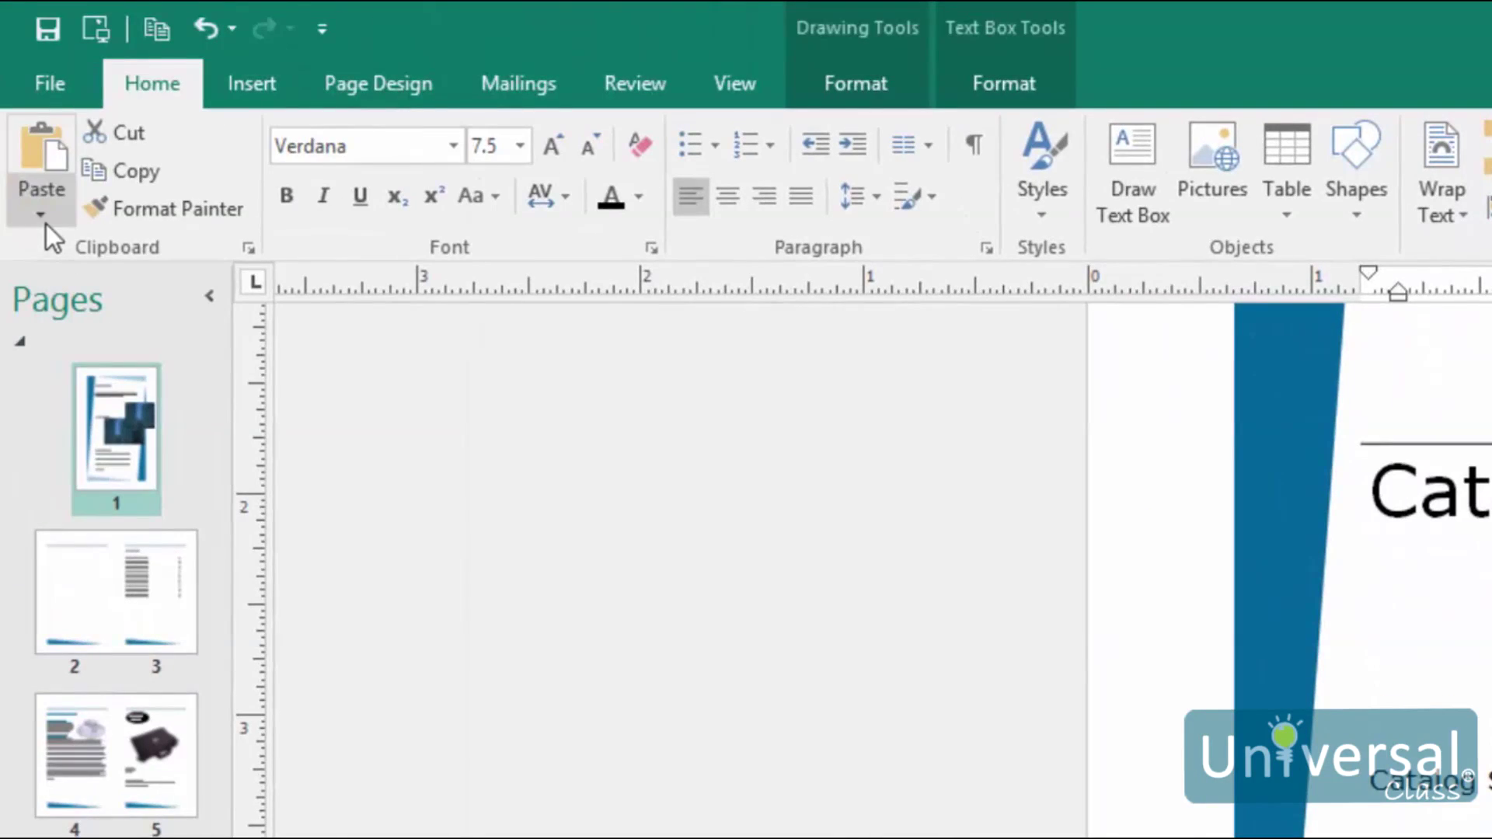
# Paste the copied Sidebar Heading text onto the cover page, then select the building photo.
pyautogui.click(45, 222)
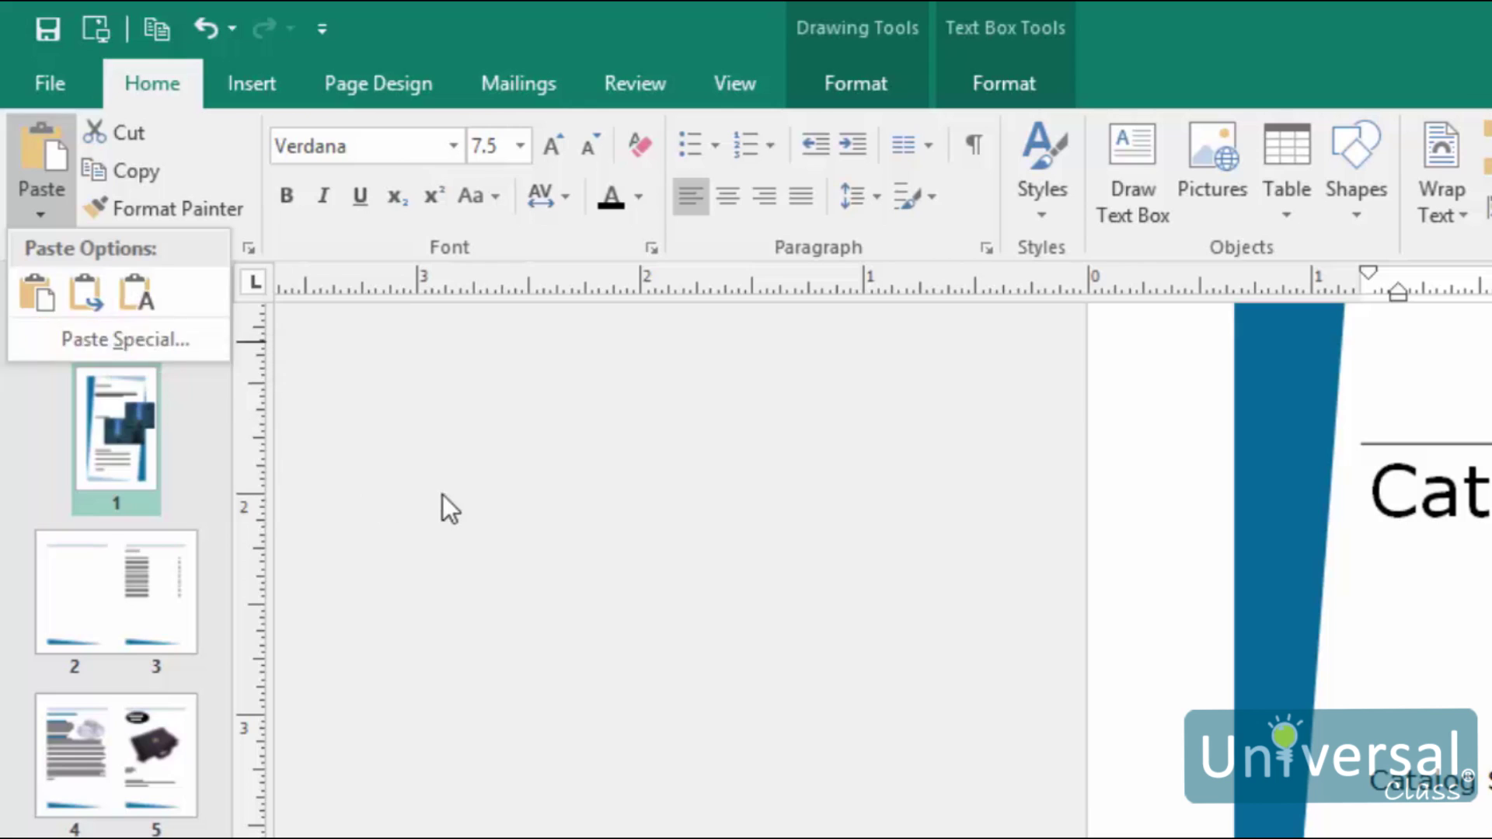
pyautogui.press('Escape')
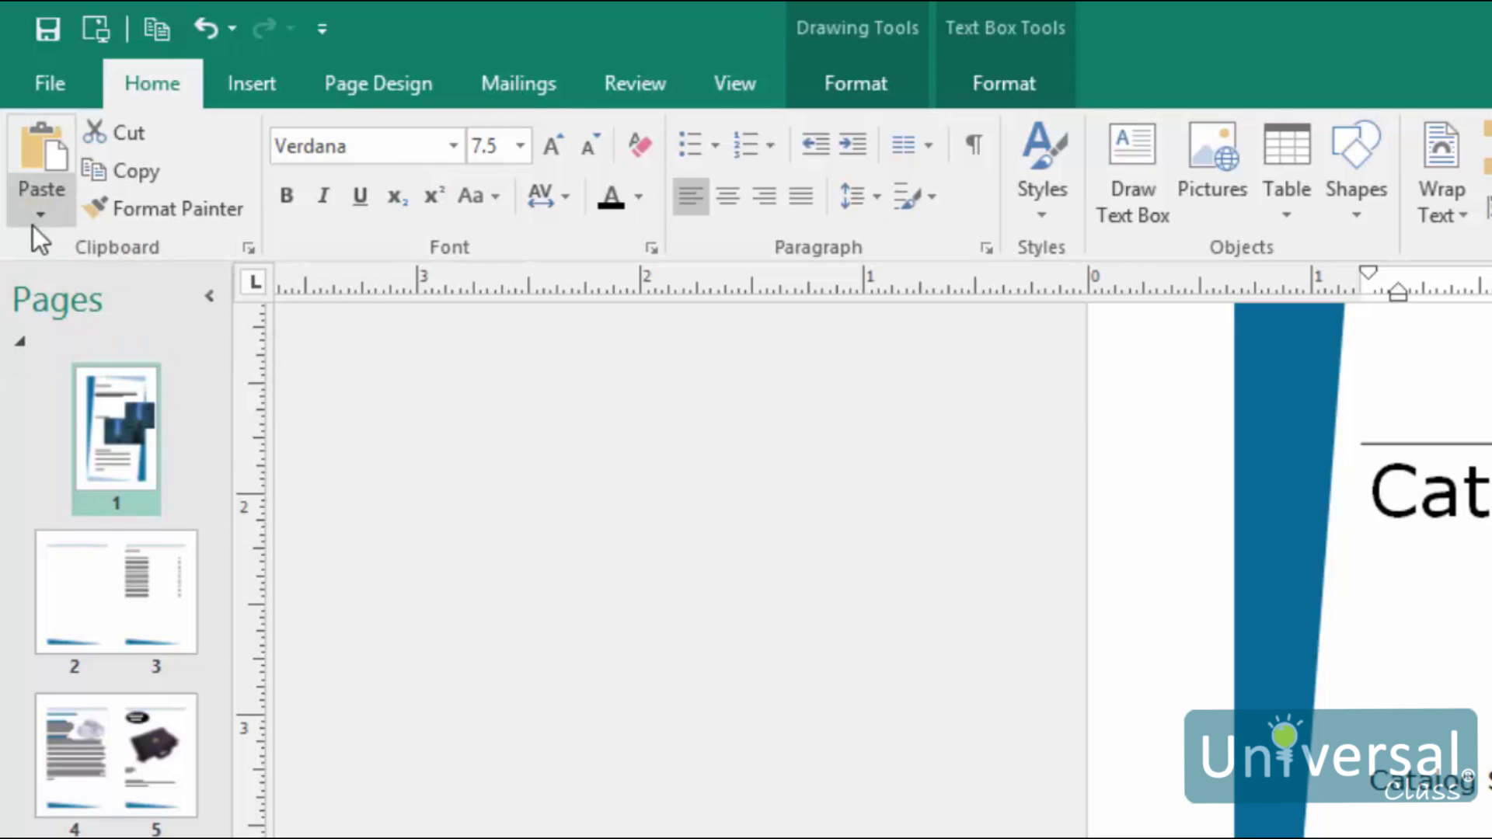
pyautogui.click(37, 205)
pyautogui.click(41, 291)
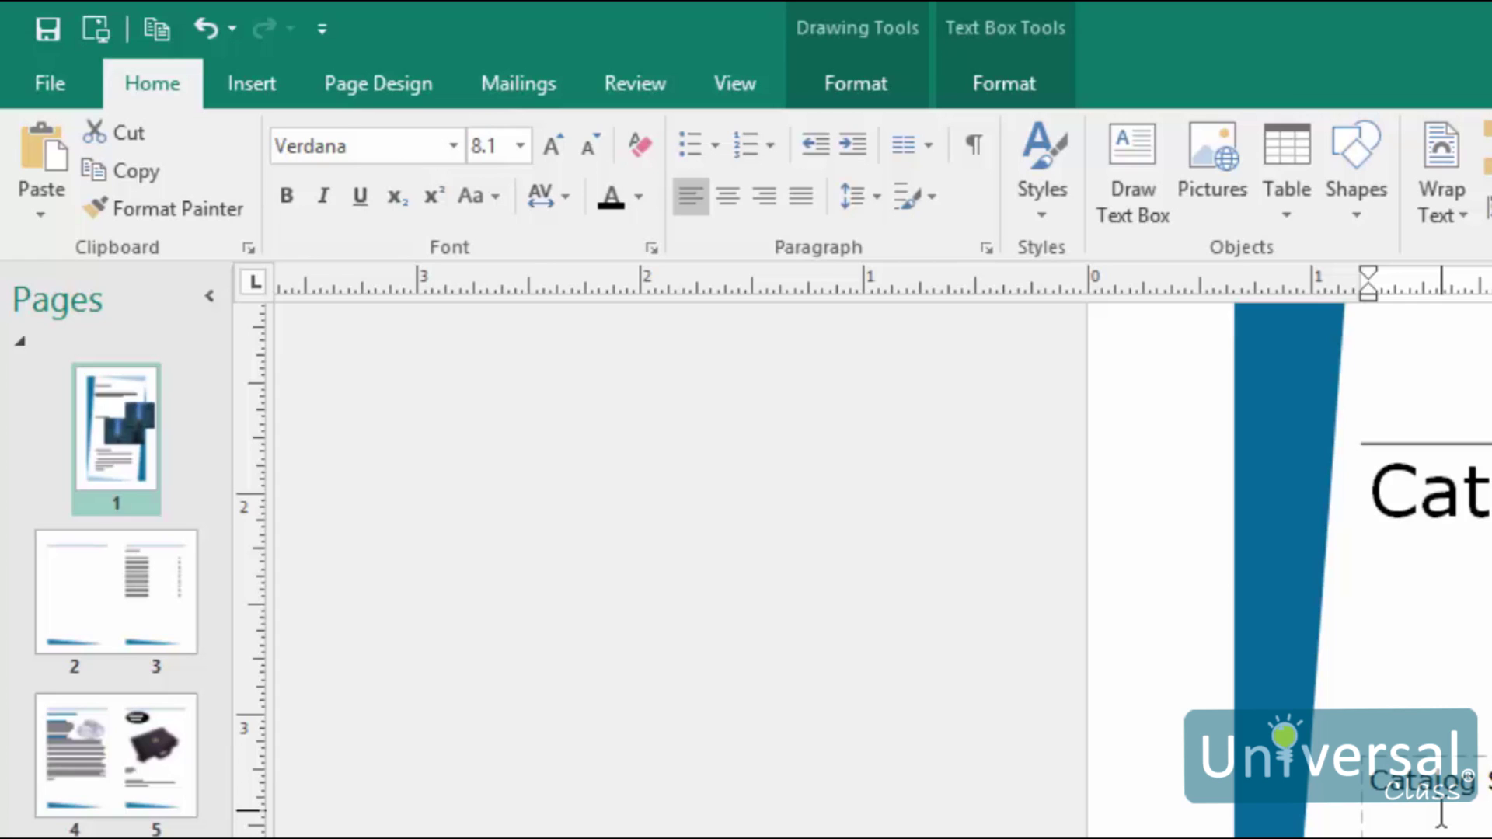
pyautogui.click(1481, 824)
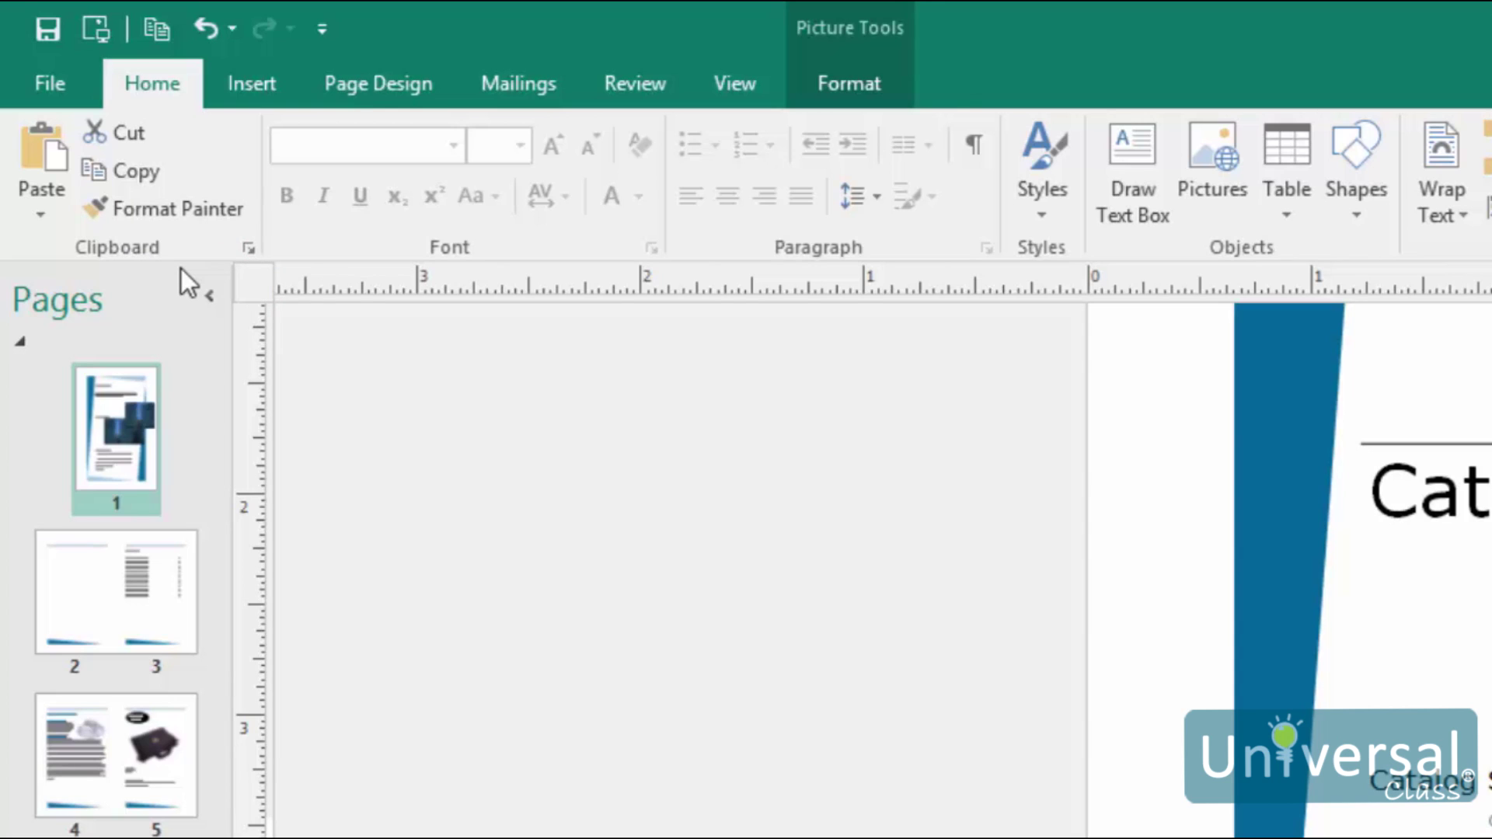
# Open the Clipboard task pane from the Home tab's Clipboard group launcher.
pyautogui.click(249, 249)
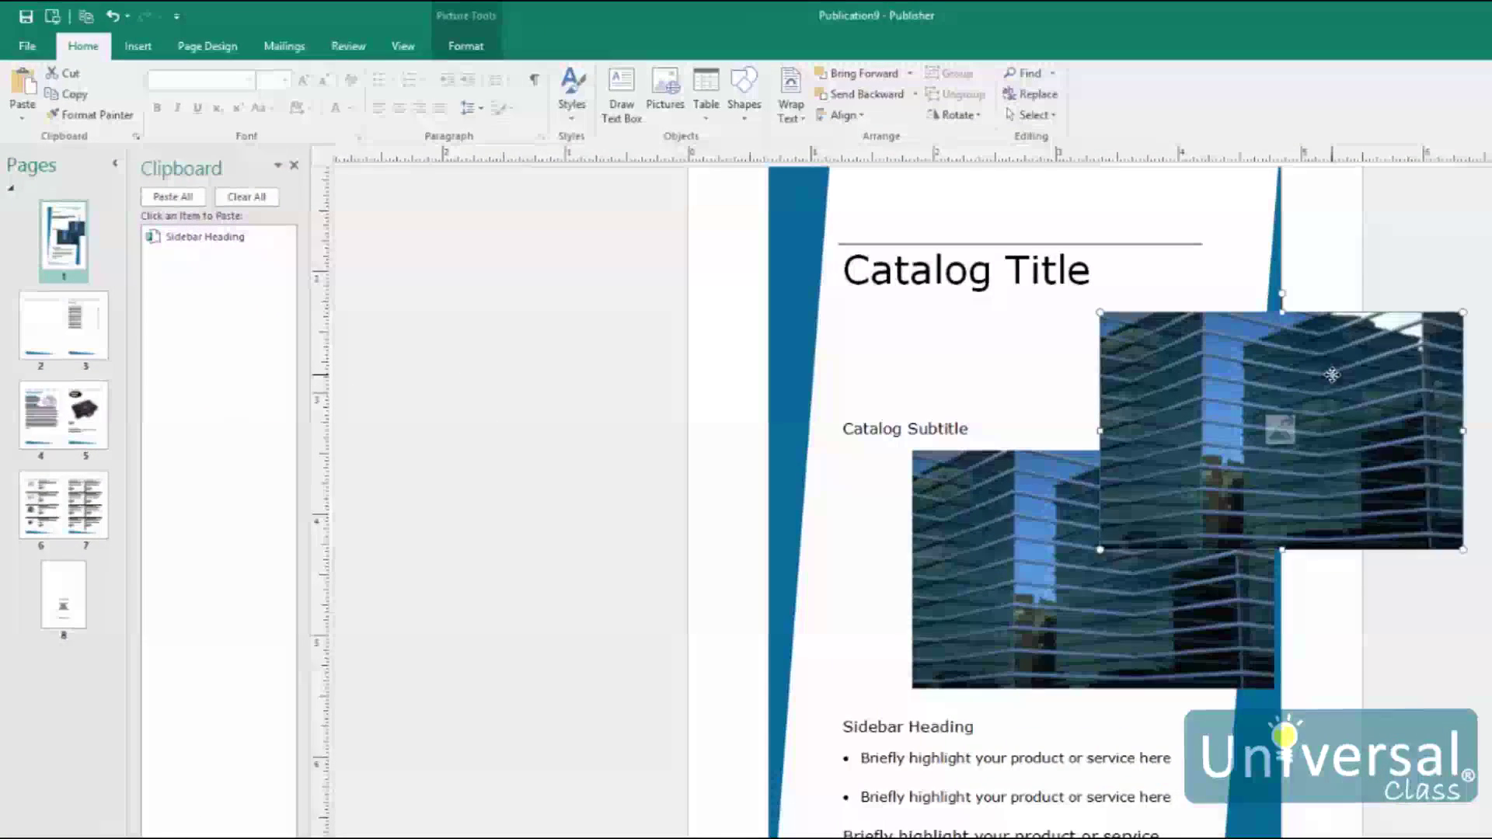
# Copy the building photo to the clipboard.
pyautogui.rightClick(1332, 374)
pyautogui.click(1357, 407)
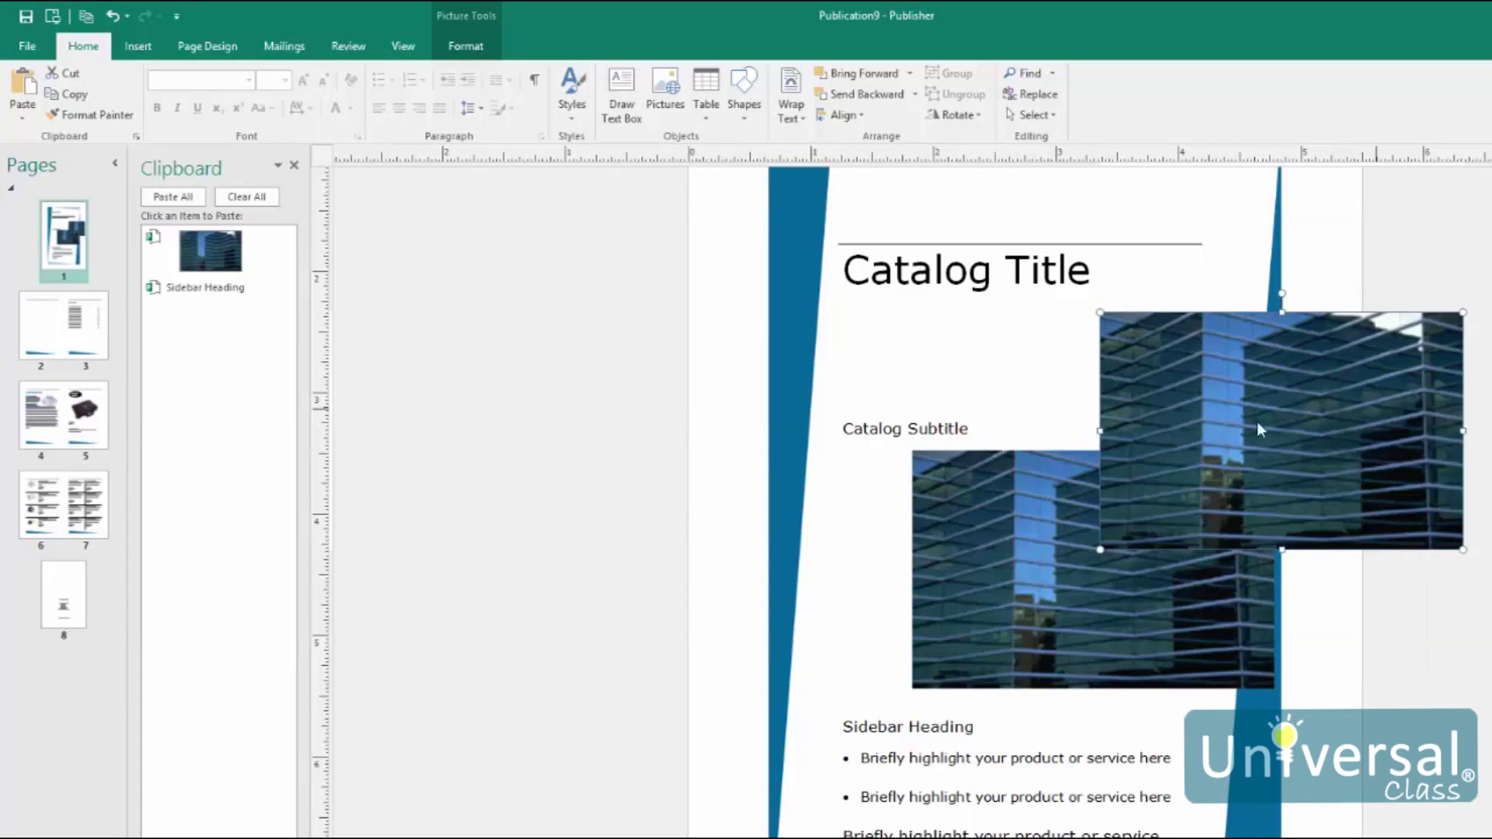
pyautogui.click(653, 339)
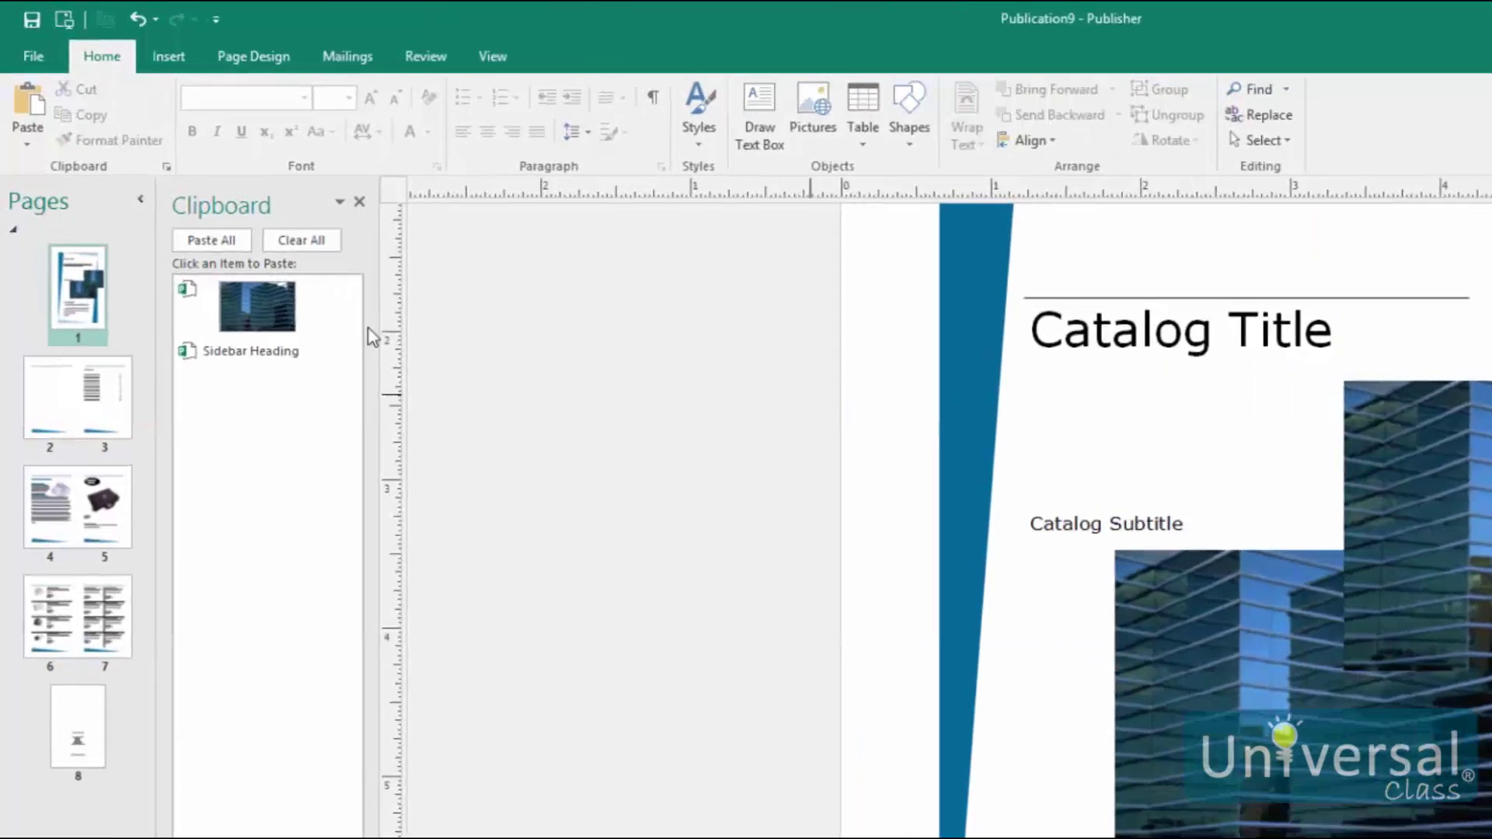
# Paste the Sidebar Heading clipboard item and place its box just below Catalog Title.
pyautogui.moveTo(268, 365)
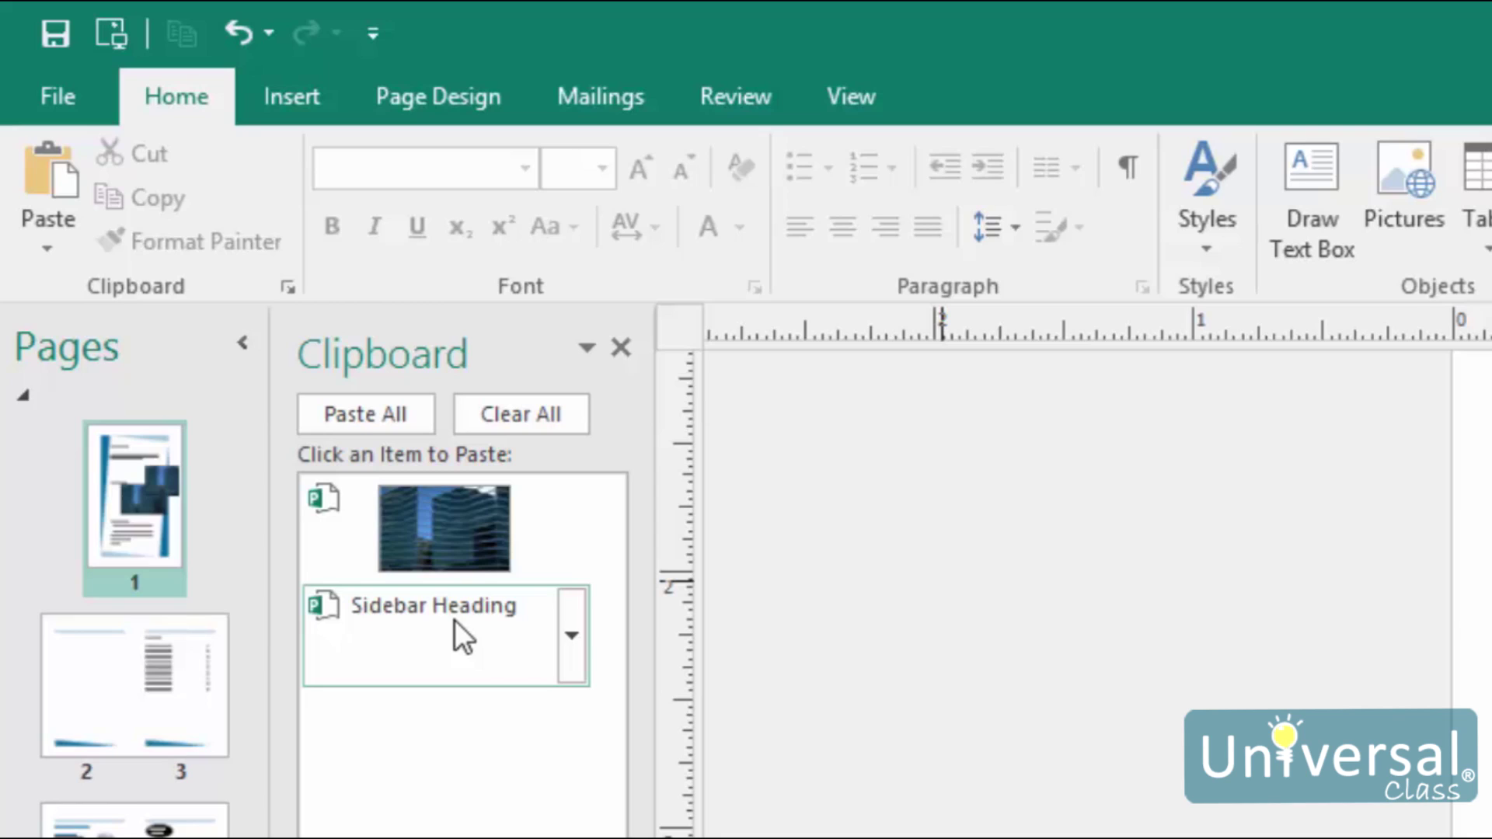
pyautogui.click(574, 634)
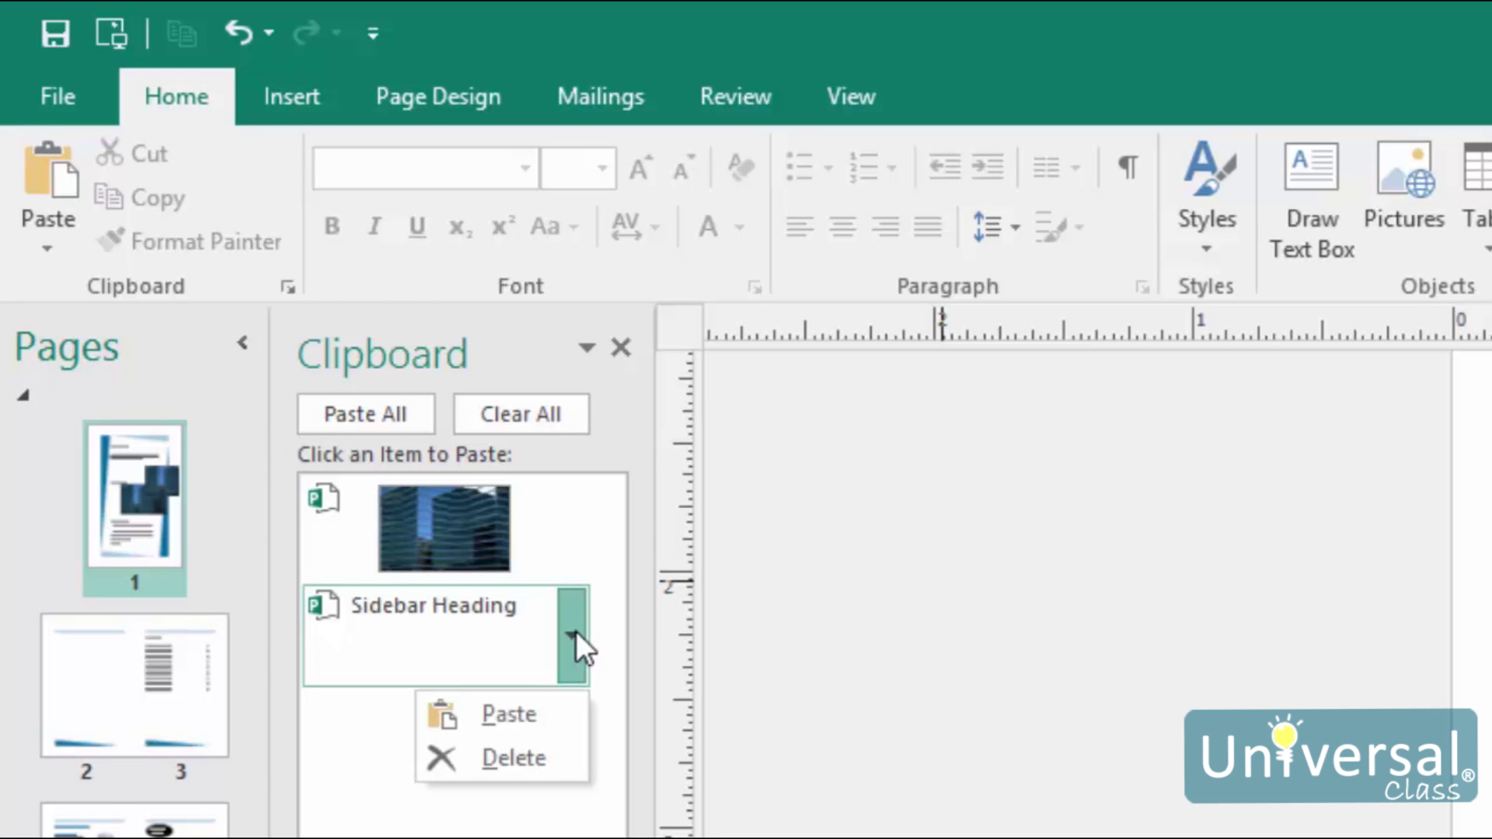
pyautogui.click(558, 711)
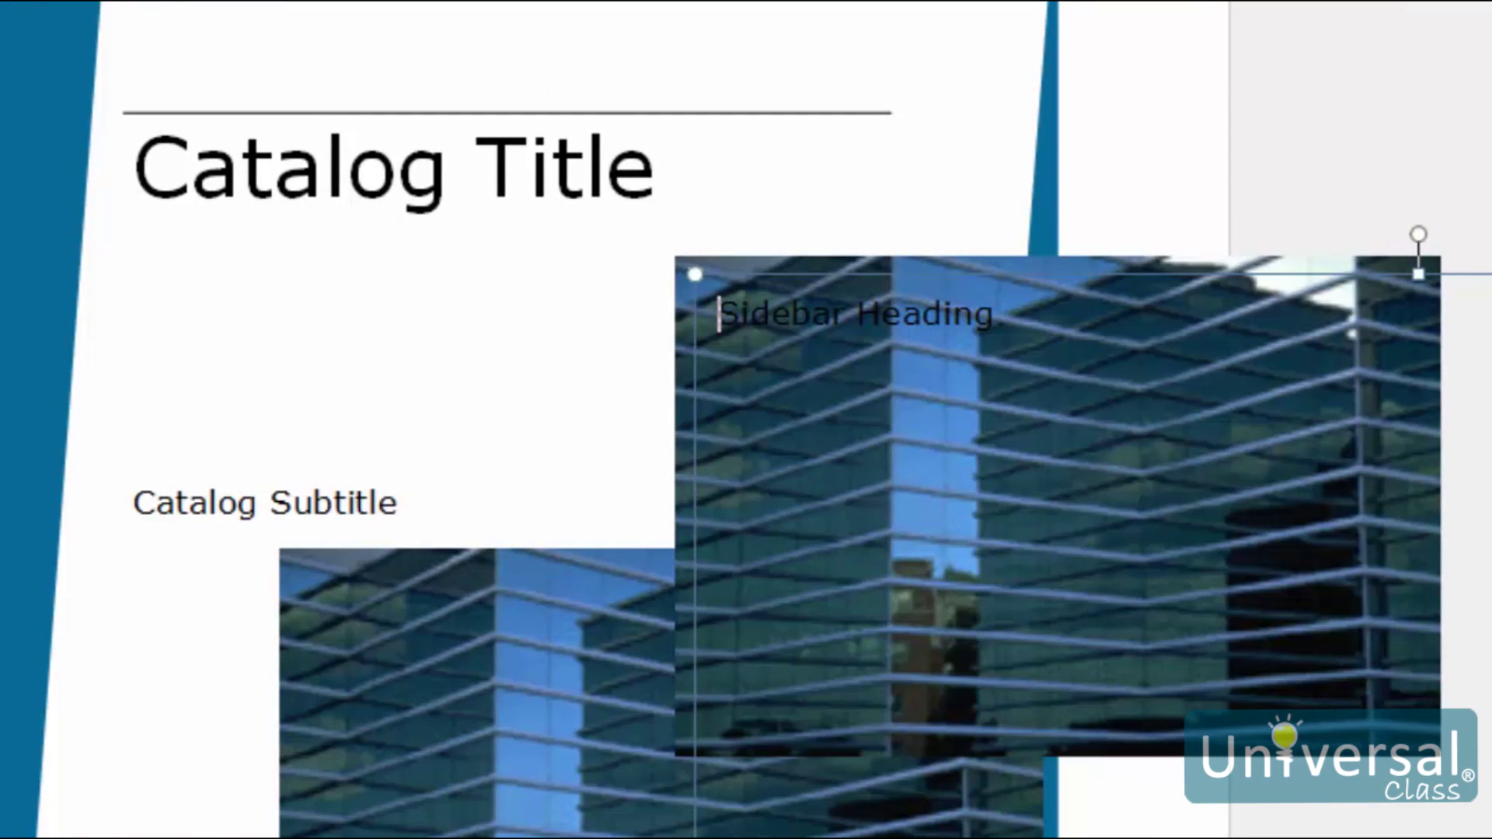
pyautogui.press('Escape')
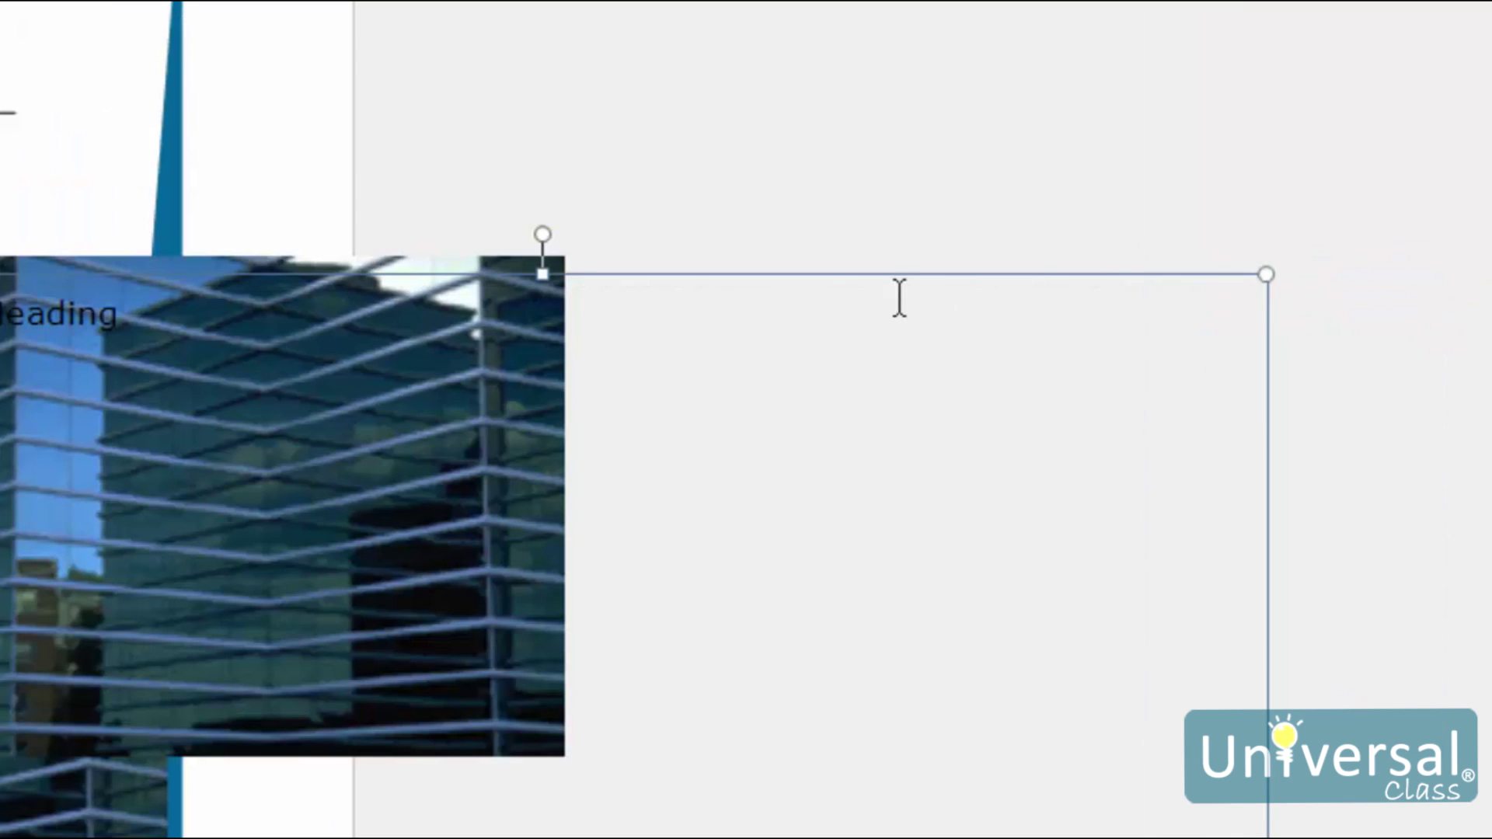
pyautogui.moveTo(888, 289); pyautogui.dragTo(606, 188)
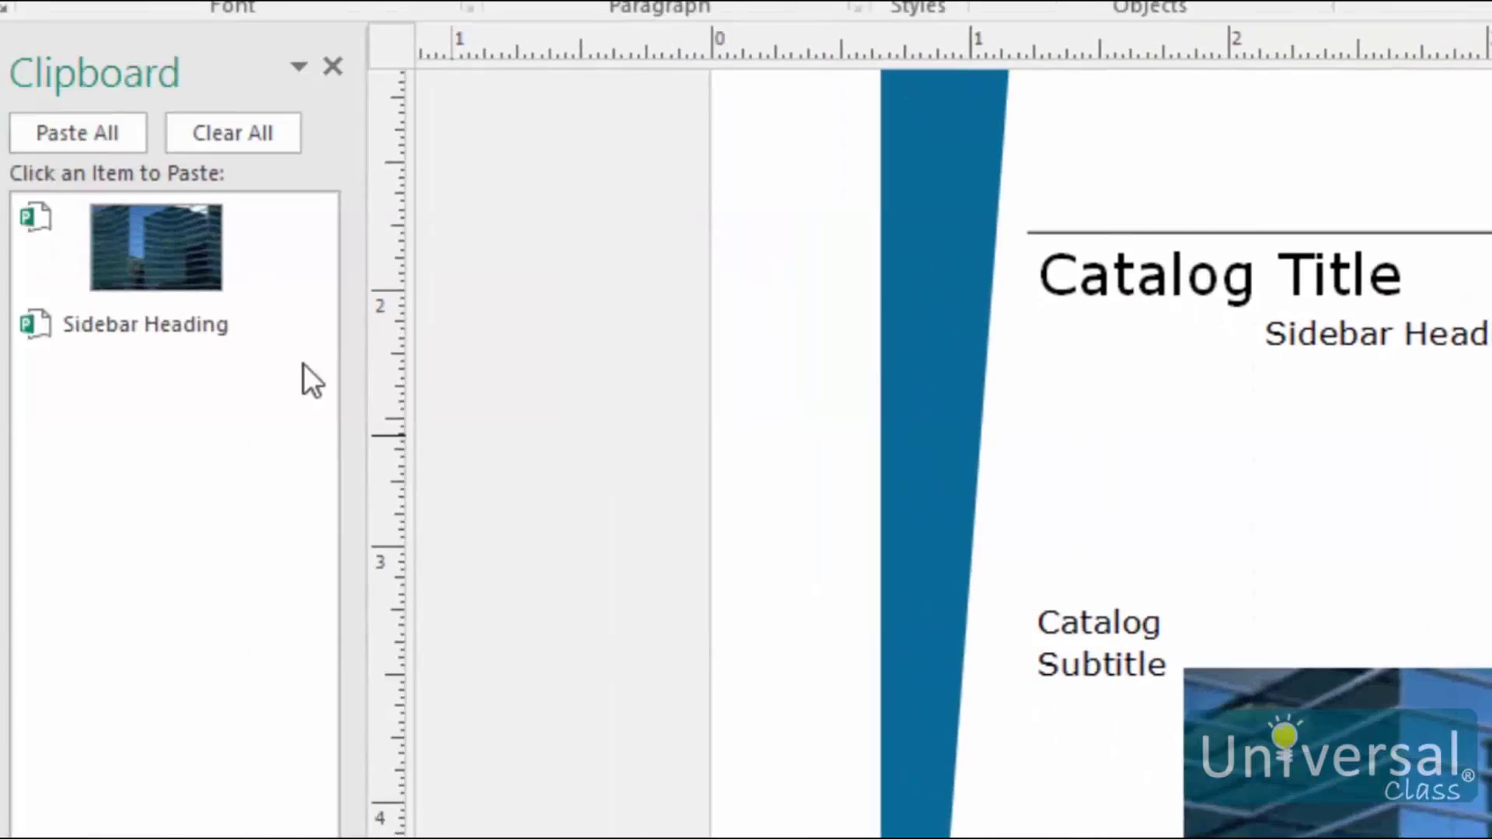
# Delete the Sidebar Heading item from the Clipboard pane, then clear all remaining items.
pyautogui.moveTo(293, 359)
pyautogui.click(349, 366)
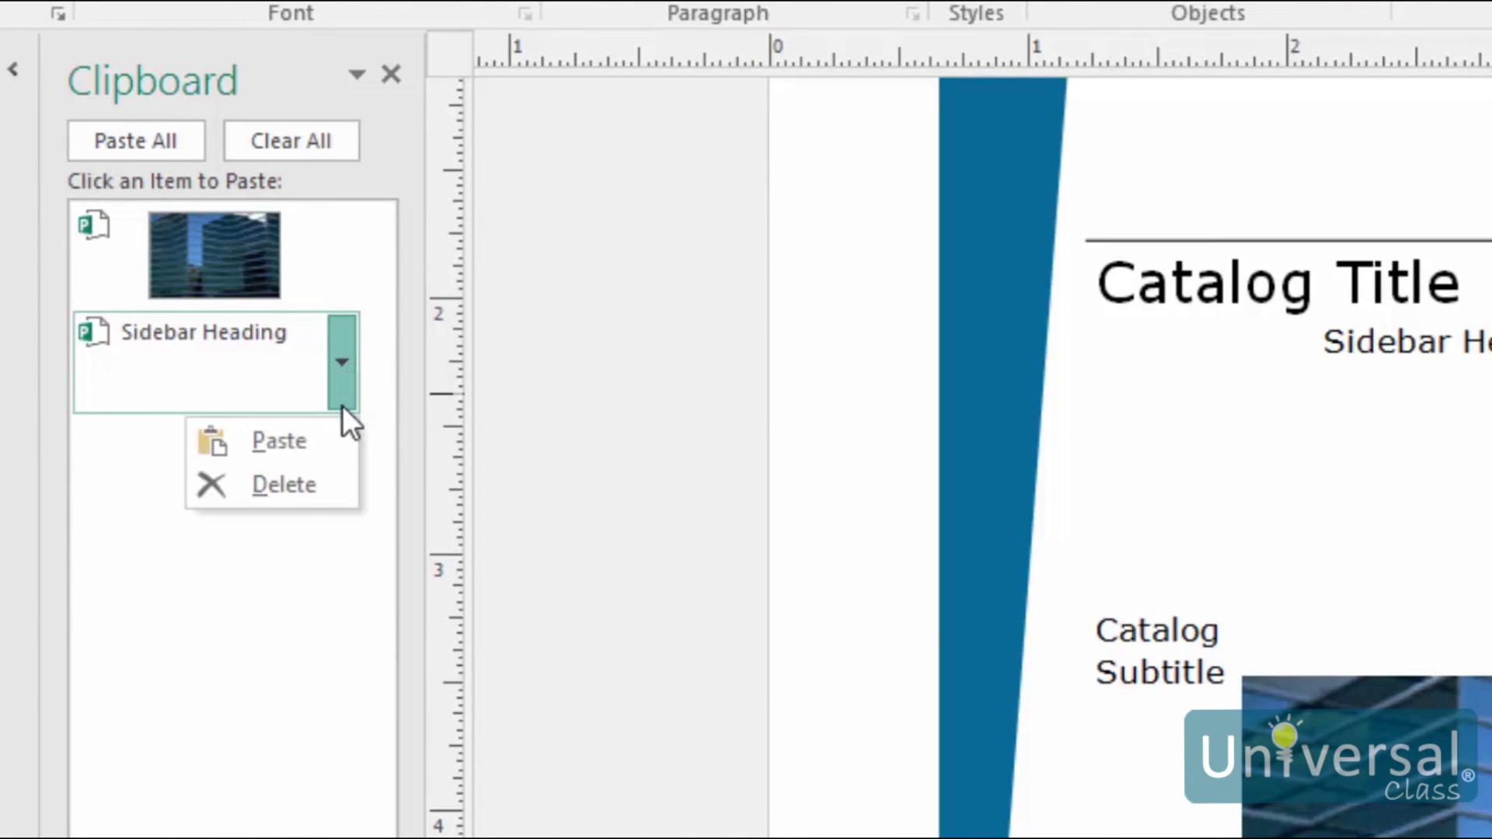
pyautogui.click(297, 488)
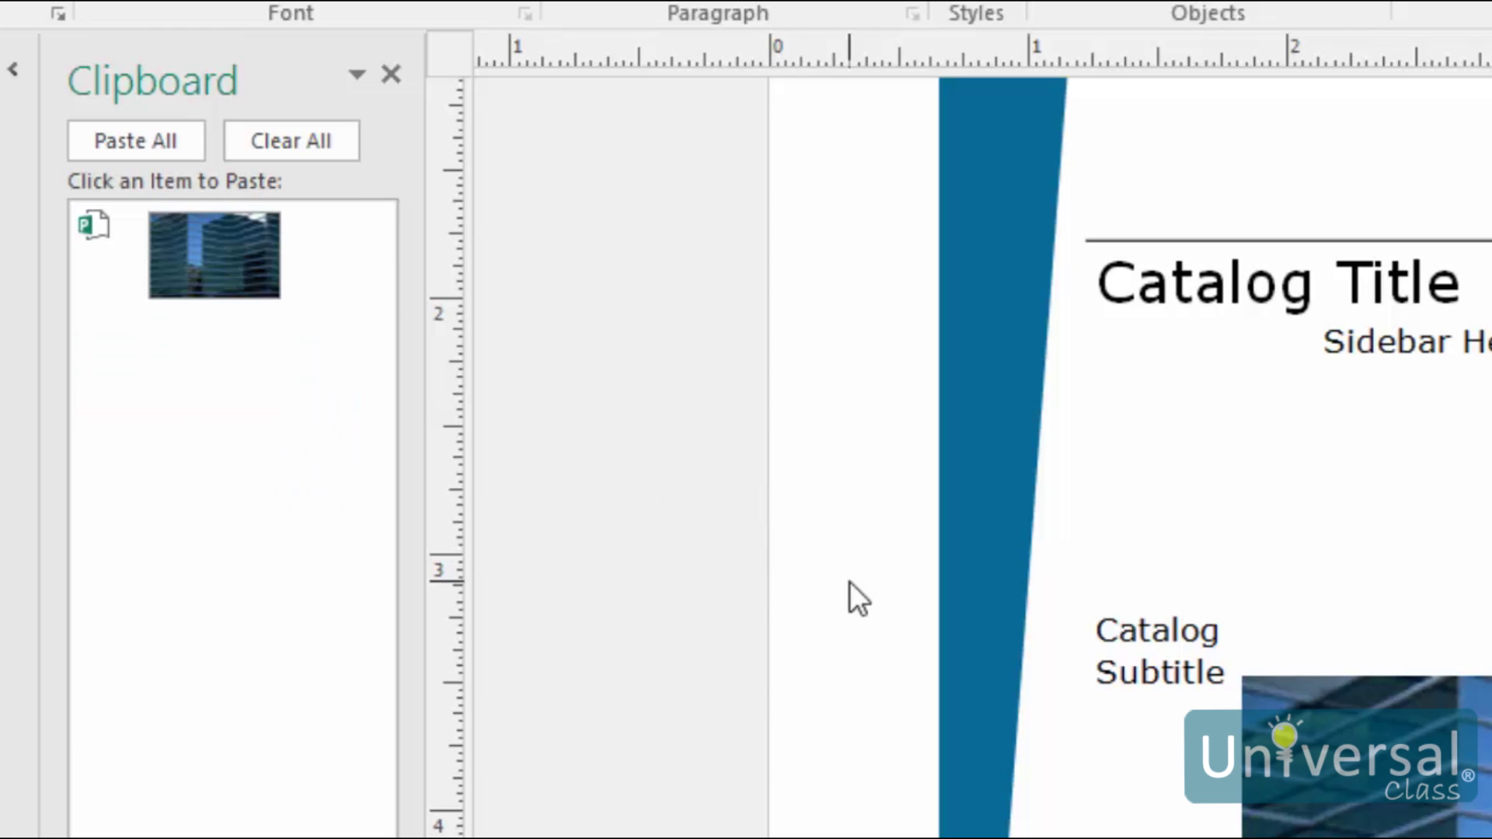
pyautogui.click(246, 142)
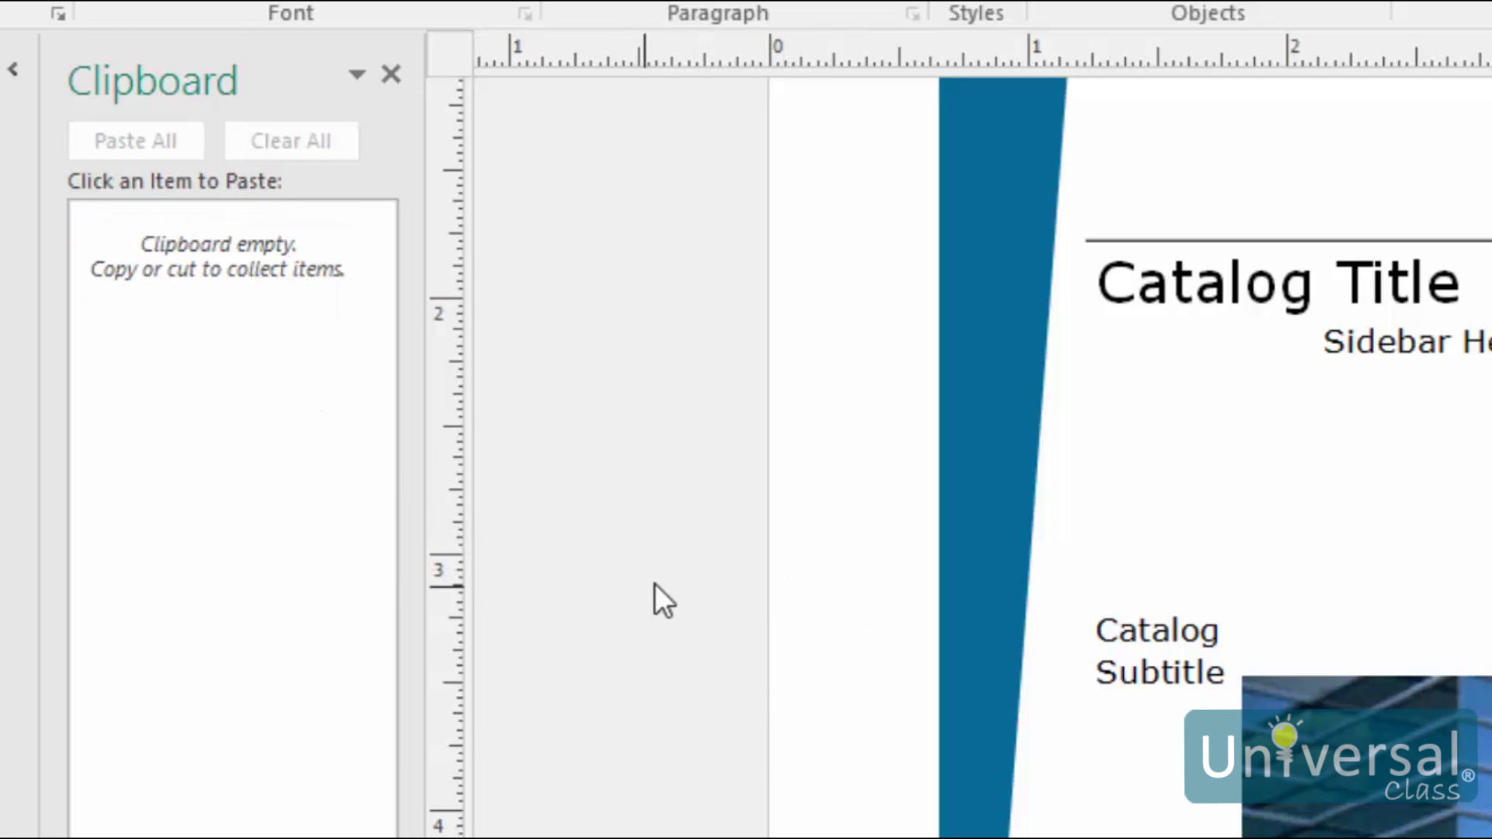